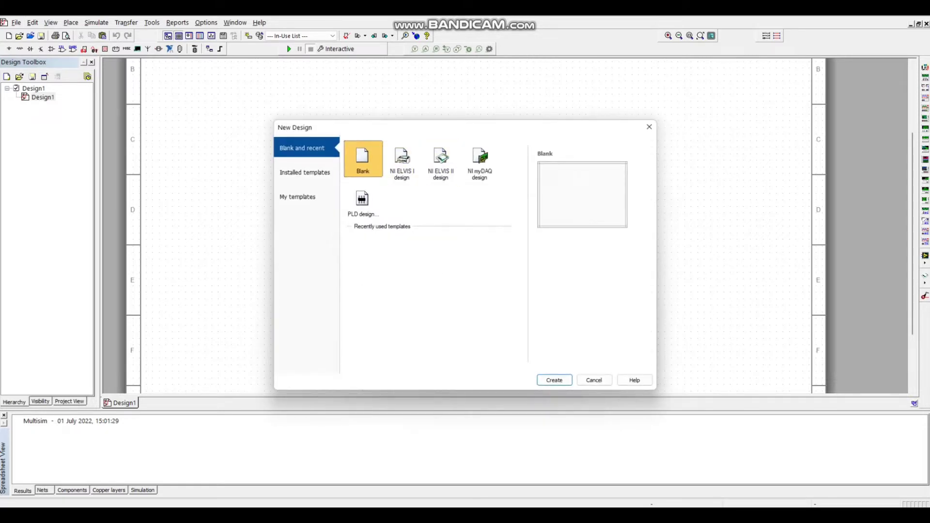
# Step: Create a new blank design and bring its empty sheet into a comfortable working view
pyautogui.press('Return')
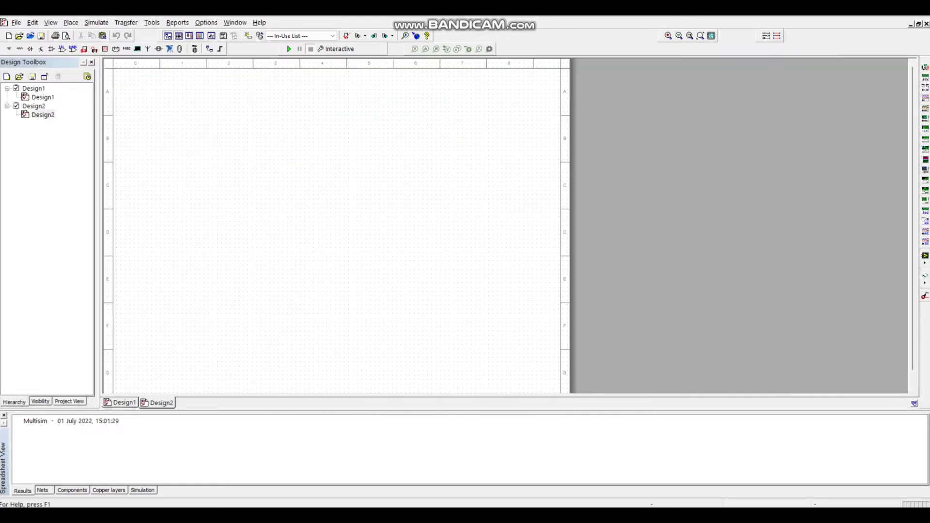
pyautogui.scroll(3, 348, 203)
pyautogui.scroll(-3, 347, 204)
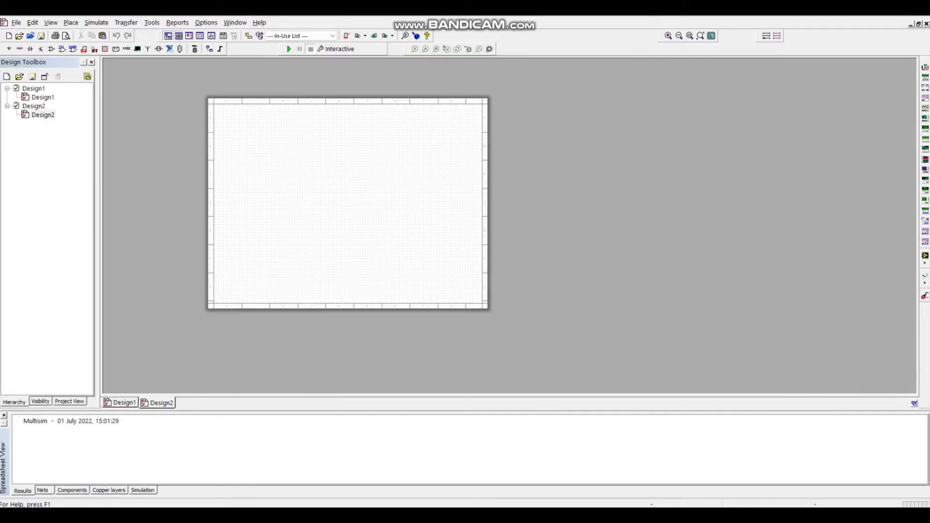
pyautogui.scroll(3, 348, 204)
pyautogui.scroll(-2, 348, 203)
pyautogui.scroll(2, 510, 226)
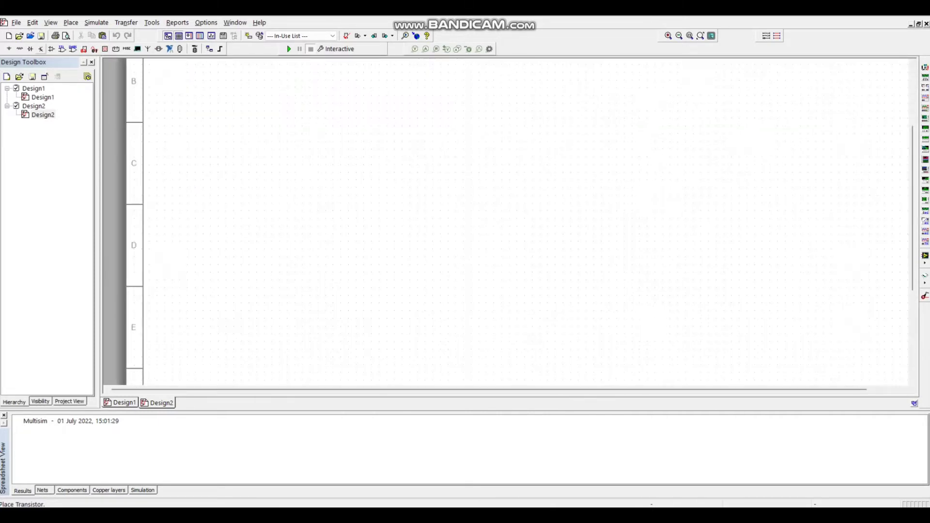
# Step: Start saving the new design under another name in the Test folder on the D: drive
pyautogui.click(16, 22)
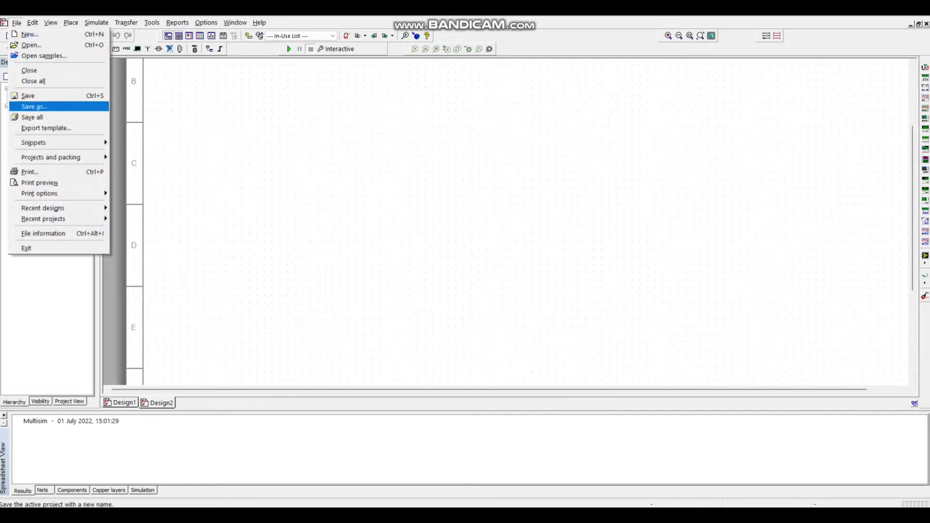
pyautogui.click(34, 106)
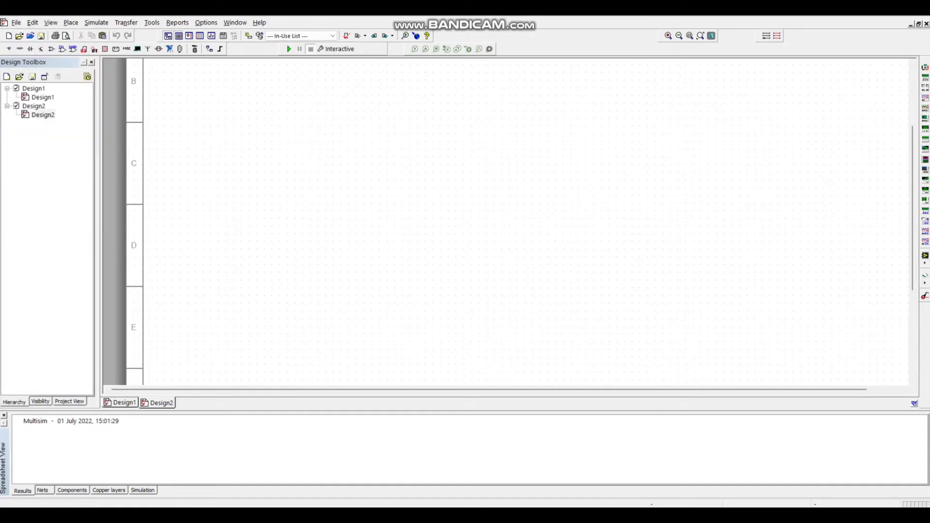
pyautogui.click(46, 211)
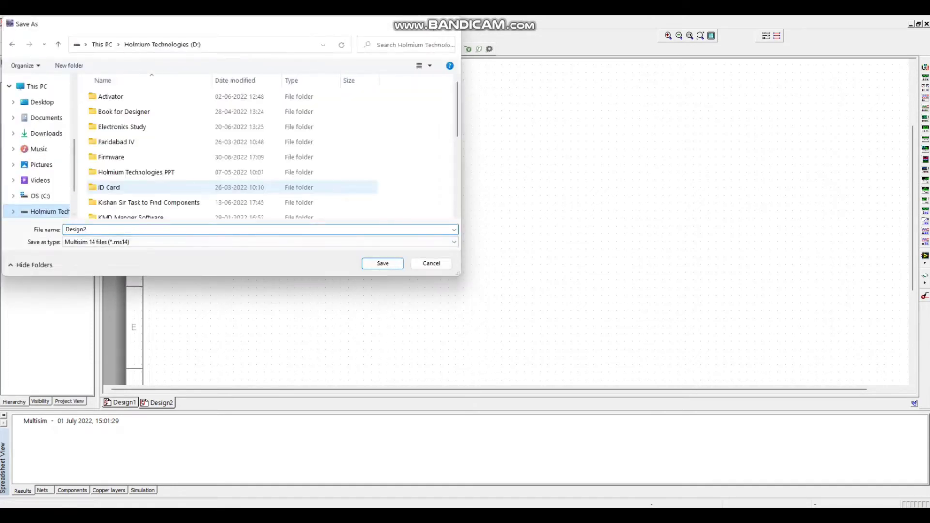
pyautogui.scroll(-4, 193, 187)
pyautogui.doubleClick(112, 196)
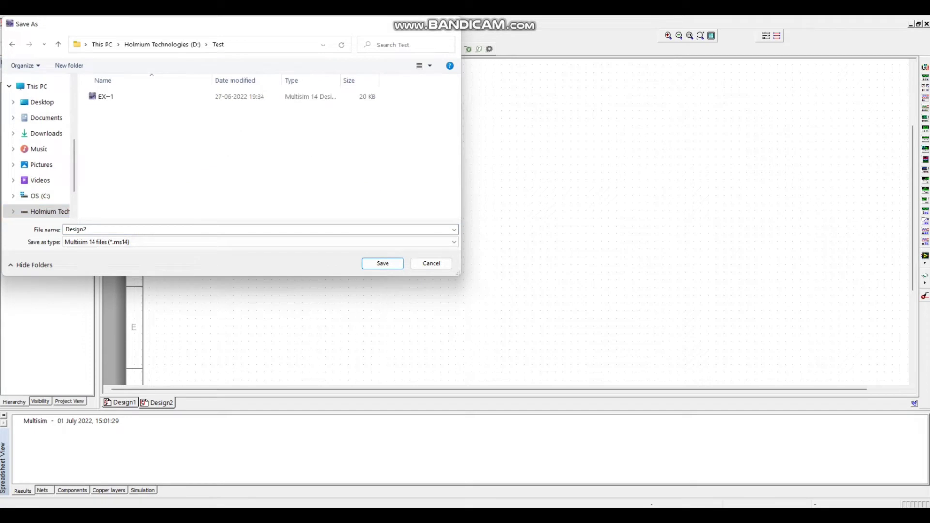
# Step: Name the design file "Test Constant Current supply through varring load" and save it
pyautogui.click(76, 229)
pyautogui.write('Tee')
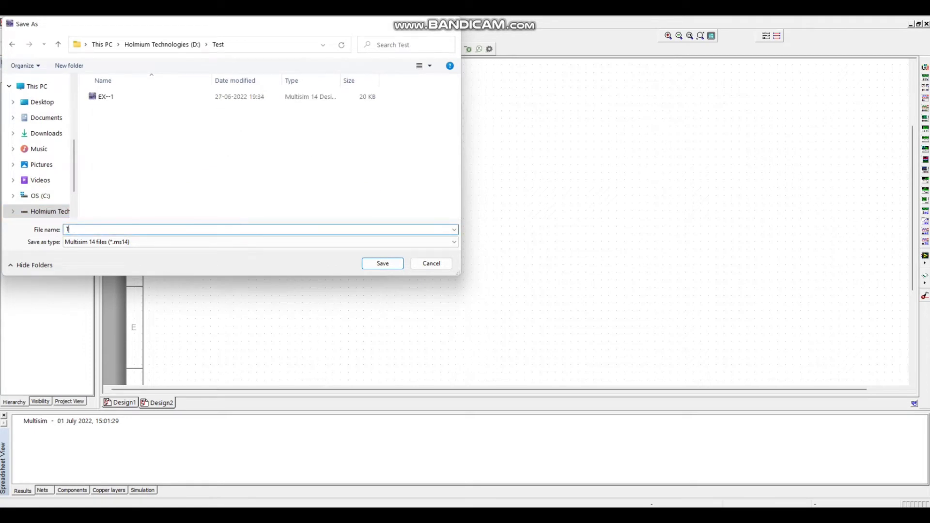
pyautogui.press('BackSpace')
pyautogui.write('st')
pyautogui.write(' Constant')
pyautogui.write(' Curren')
pyautogui.write('t ')
pyautogui.write('Source')
pyautogui.press('BackSpace')
pyautogui.press('BackSpace')
pyautogui.press('BackSpace')
pyautogui.press('BackSpace')
pyautogui.press('BackSpace')
pyautogui.press('BackSpace')
pyautogui.write('sup')
pyautogui.write('ply thro')
pyautogui.write('ugh ')
pyautogui.write('vra')
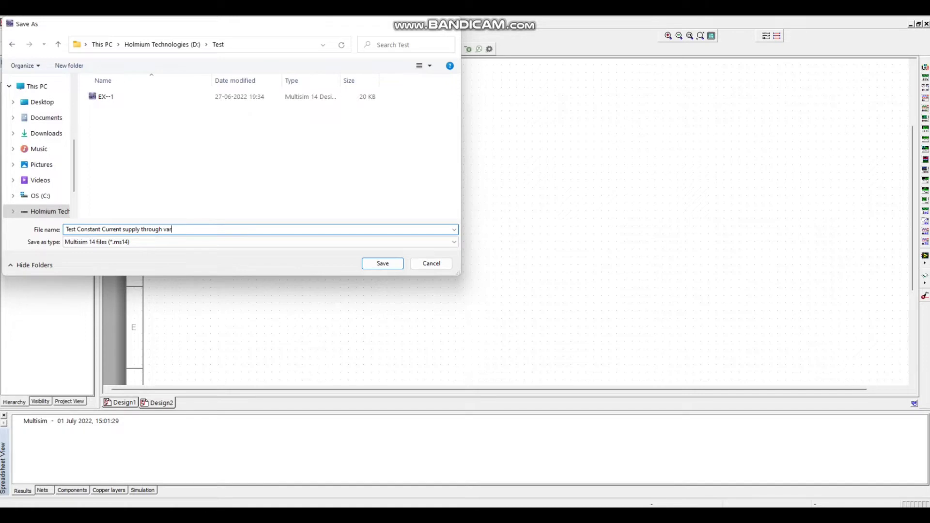
pyautogui.write('iy')
pyautogui.press('BackSpace')
pyautogui.press('BackSpace')
pyautogui.write('ring load')
pyautogui.press('Return')
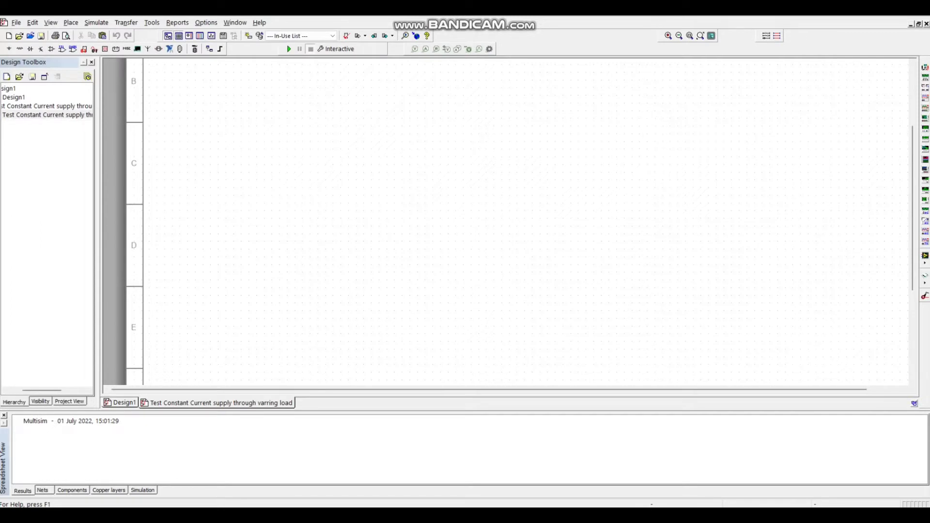
# Step: Widen the Design Toolbox to fit the long design name, and switch to the Design1 sheet
pyautogui.moveTo(98, 221); pyautogui.dragTo(146, 218)
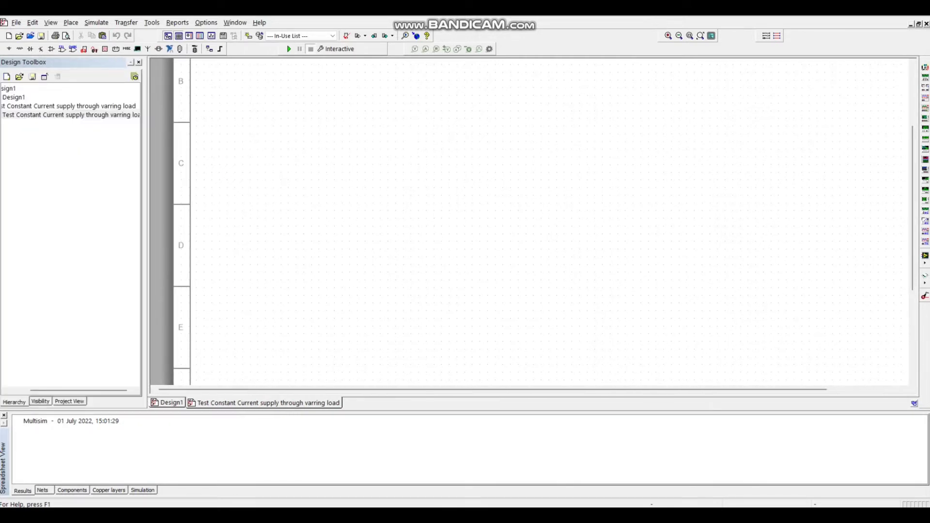
pyautogui.click(14, 97)
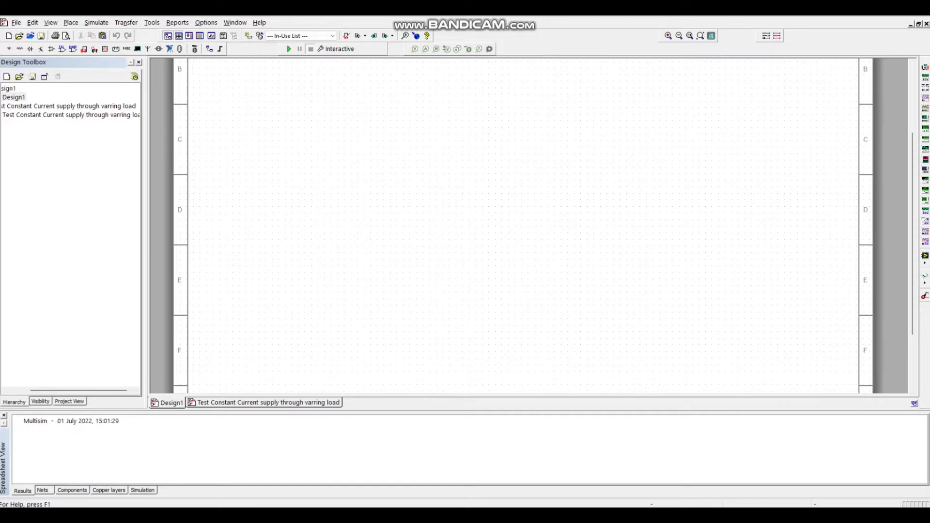
pyautogui.scroll(-1, 70, 111)
pyautogui.scroll(-4, 305, 203)
pyautogui.scroll(4, 368, 189)
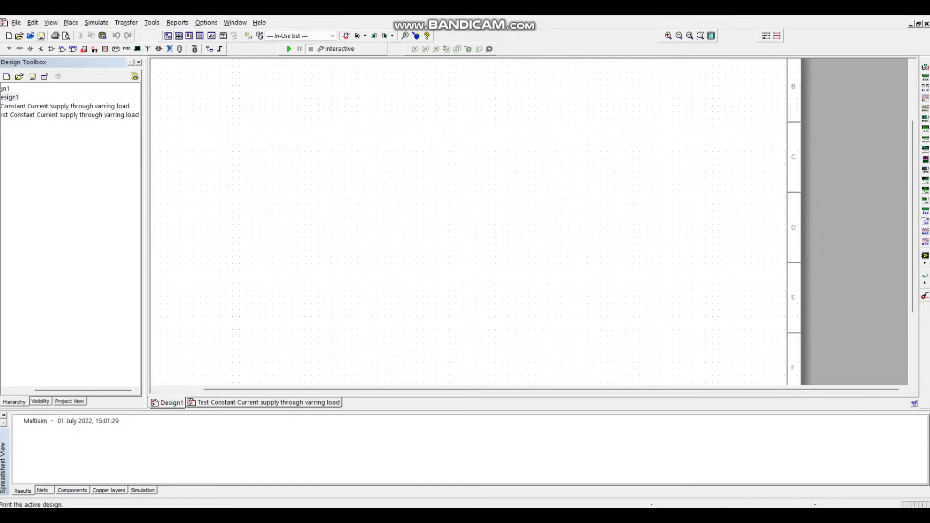
# Step: Place a DC_POWER source from the Sources group's POWER_SOURCES family on the Design1 sheet
pyautogui.click(17, 23)
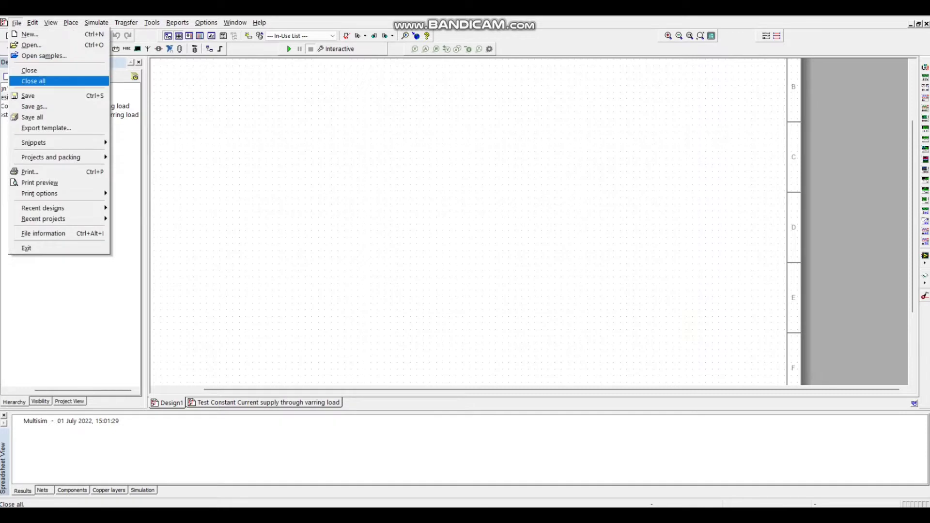
pyautogui.moveTo(51, 22)
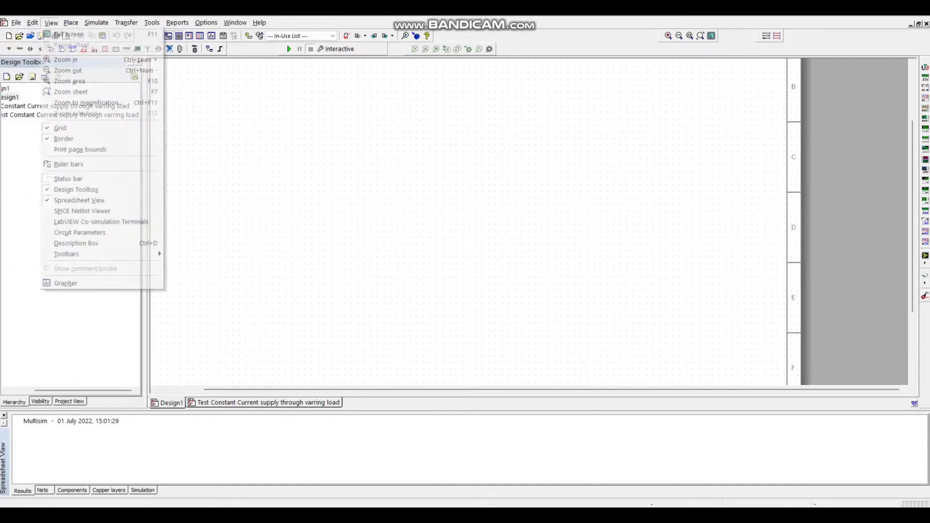
pyautogui.click(92, 34)
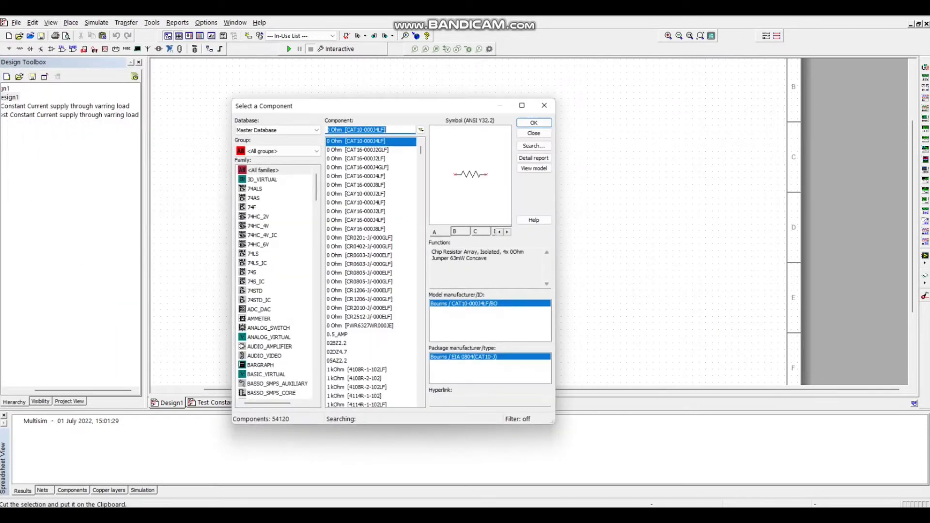
pyautogui.click(277, 130)
pyautogui.click(277, 130)
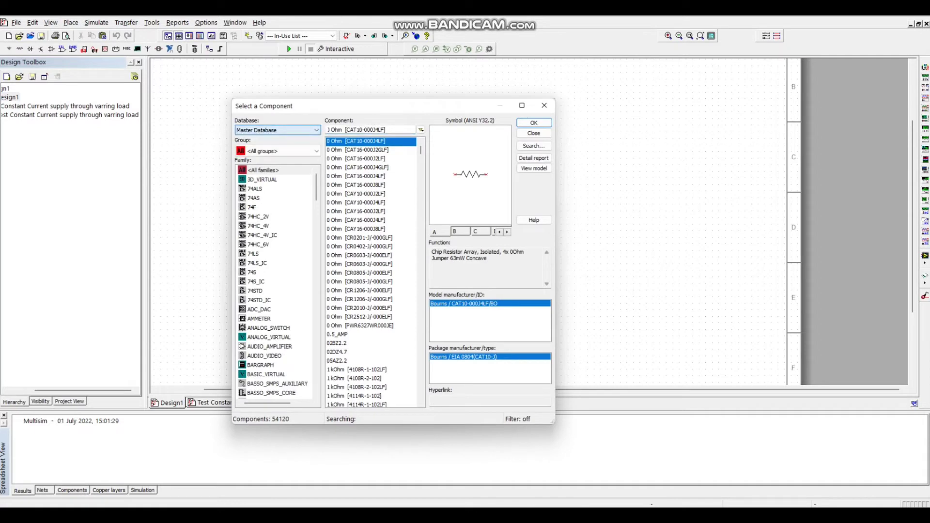
pyautogui.click(277, 151)
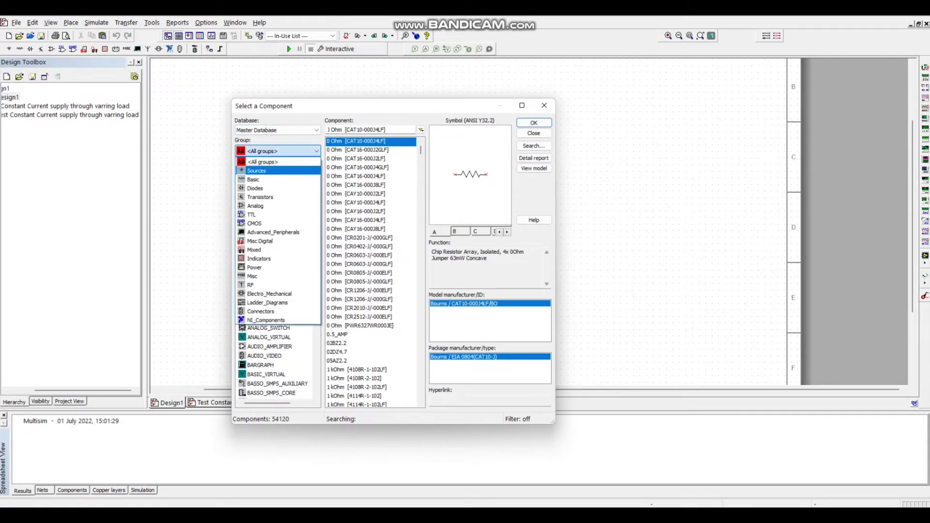
pyautogui.click(256, 171)
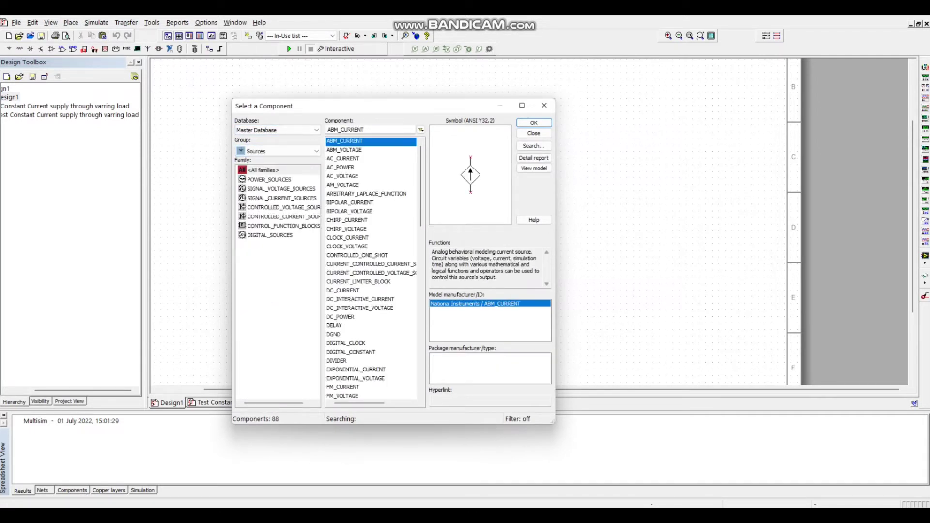
pyautogui.click(269, 179)
pyautogui.click(341, 150)
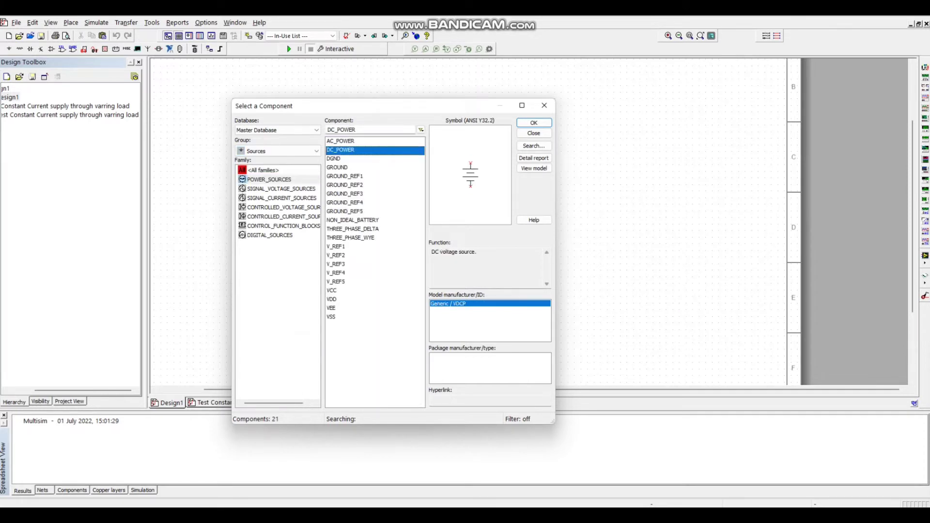
pyautogui.press('Return')
pyautogui.click(260, 189)
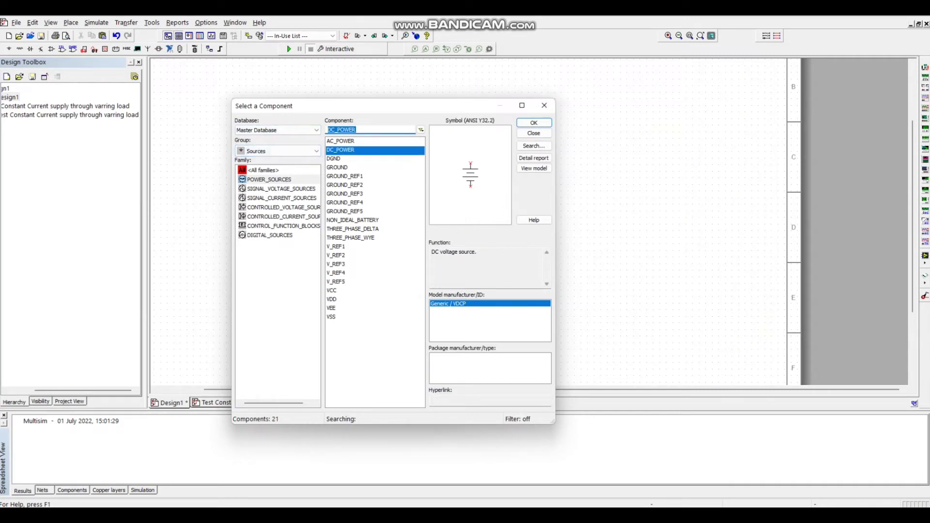
# Step: Place two 2N2222A transistors from the Transistors group side by side to the right of the DC source
pyautogui.click(278, 150)
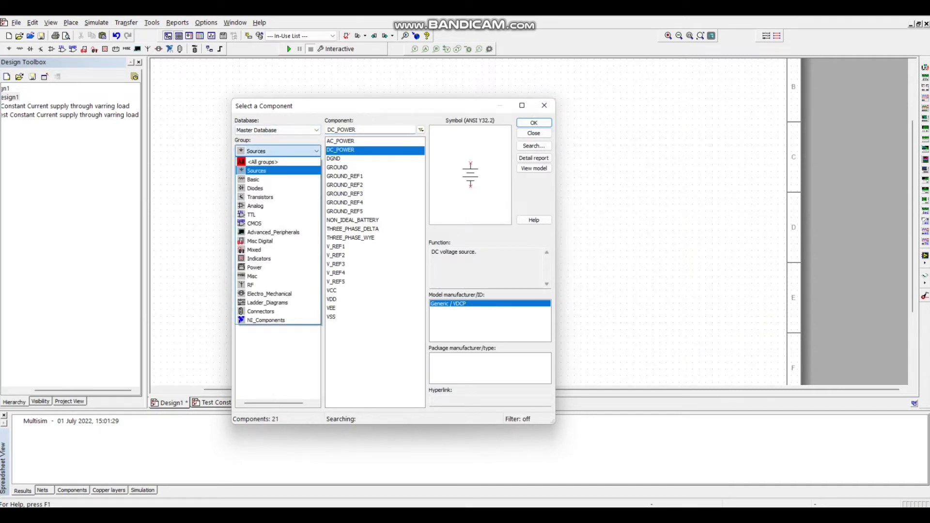
pyautogui.click(277, 206)
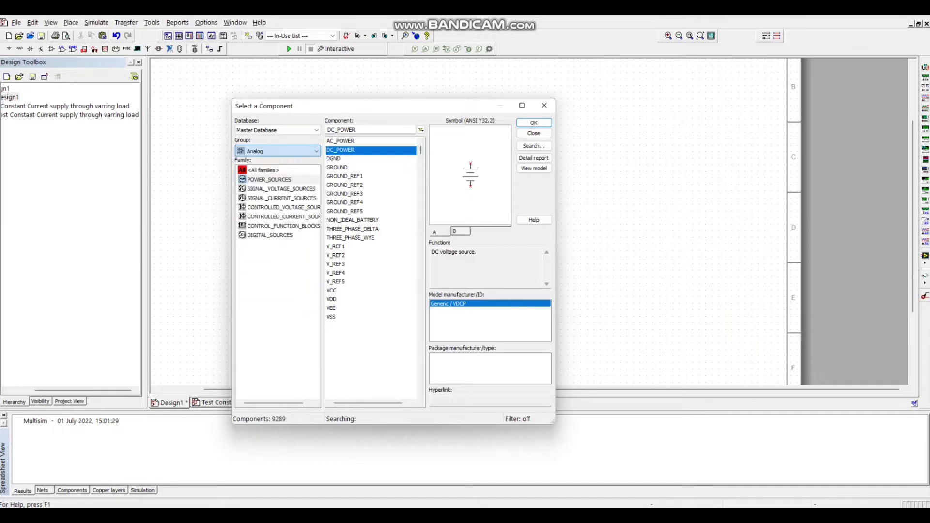
pyautogui.click(277, 151)
pyautogui.click(255, 197)
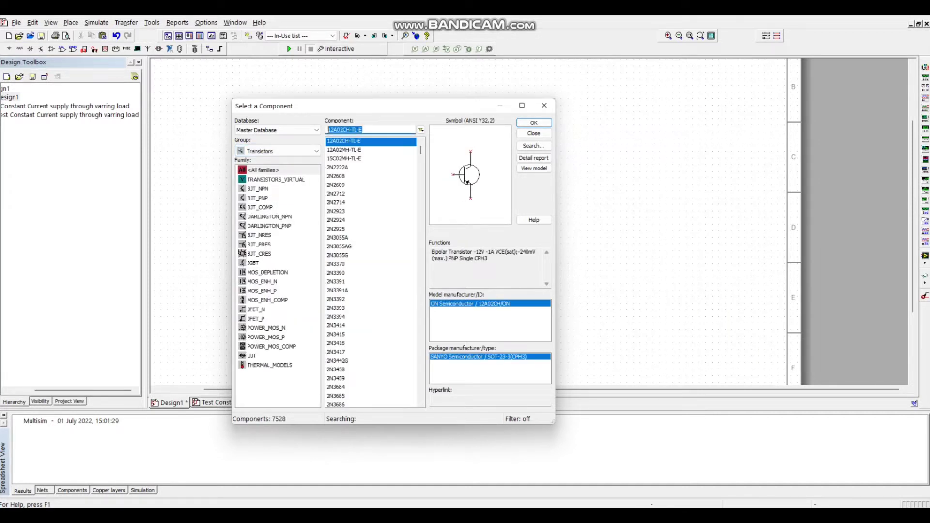
pyautogui.write('2')
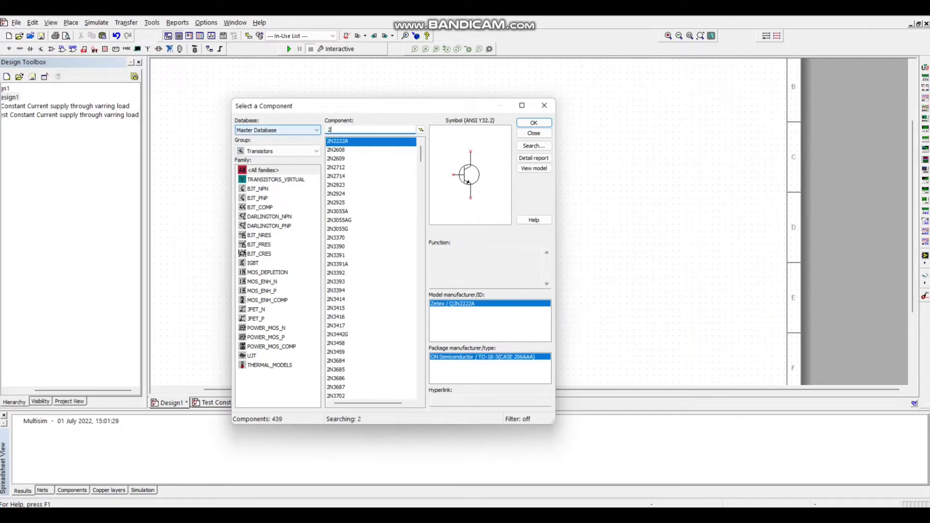
pyautogui.write('N222')
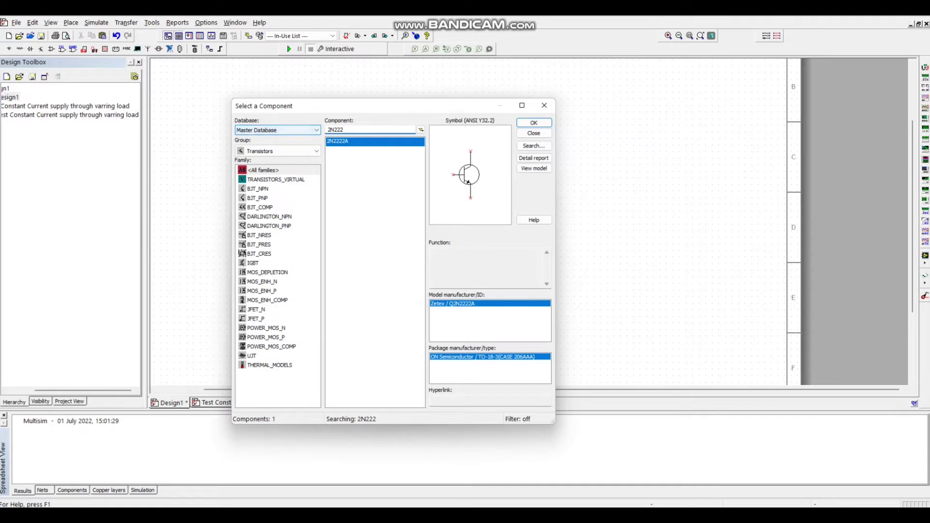
pyautogui.press('Return')
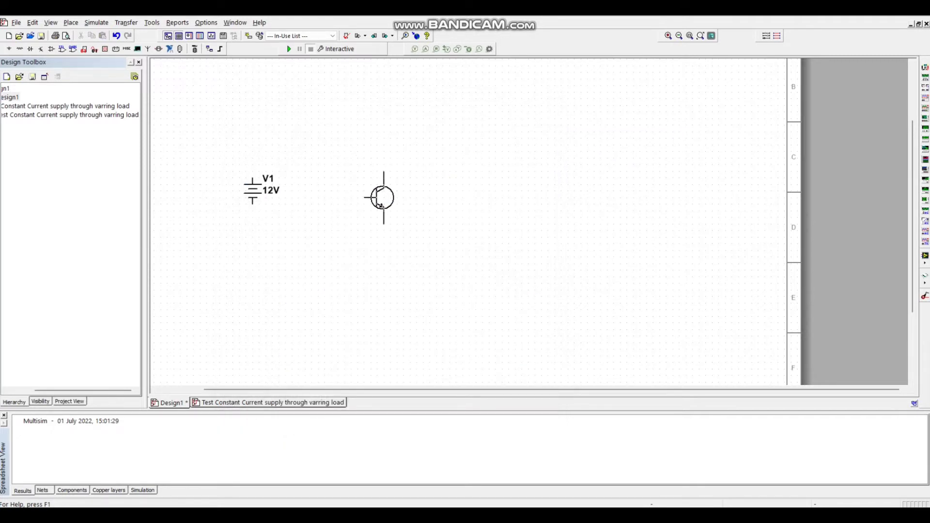
pyautogui.click(420, 206)
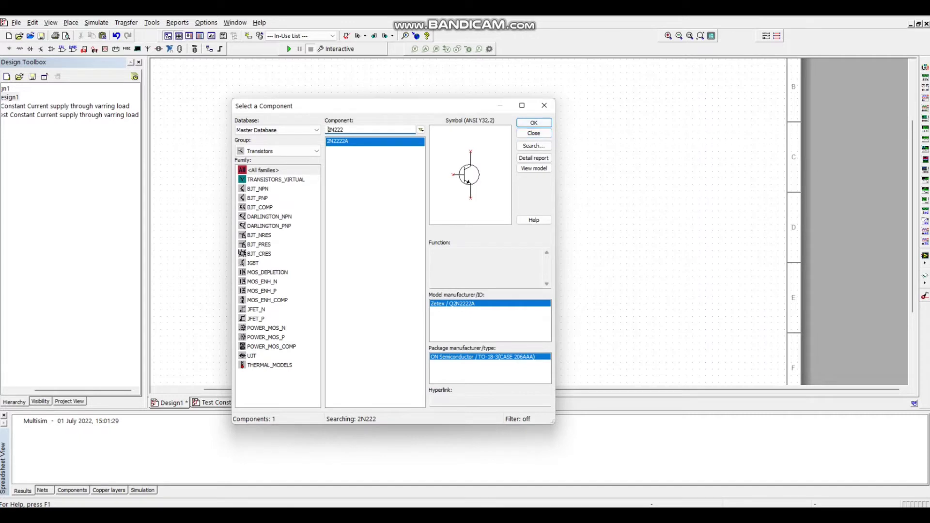
pyautogui.press('Return')
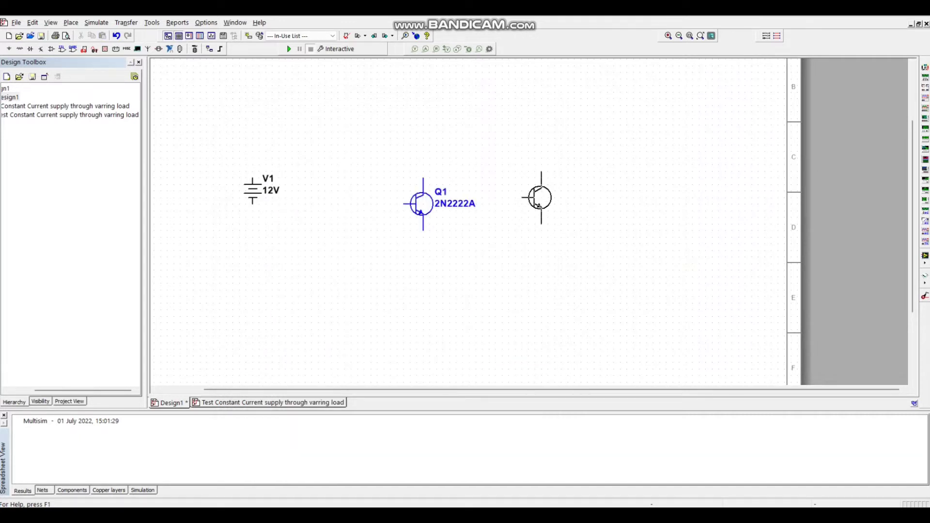
pyautogui.click(507, 209)
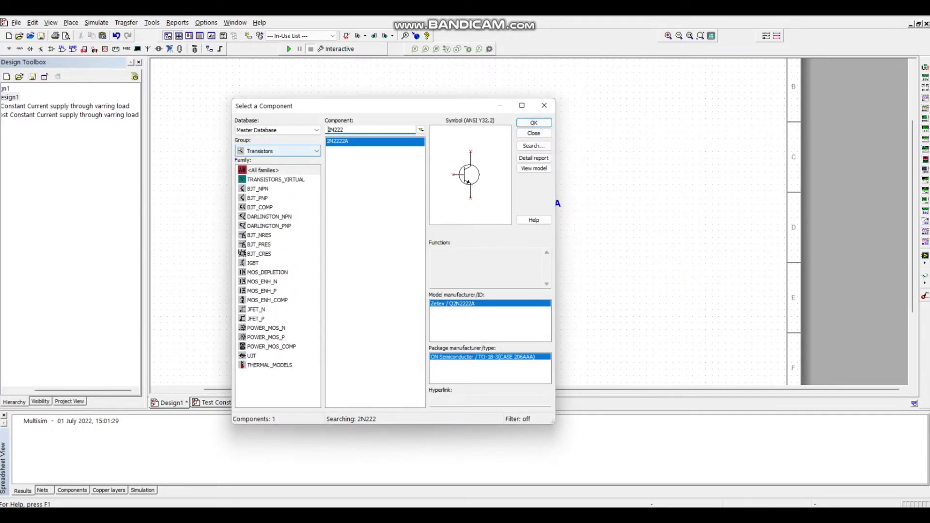
# Step: Pick a 1k resistor from the Basic group's RESISTOR family for placement above the first transistor
pyautogui.click(316, 151)
pyautogui.click(271, 169)
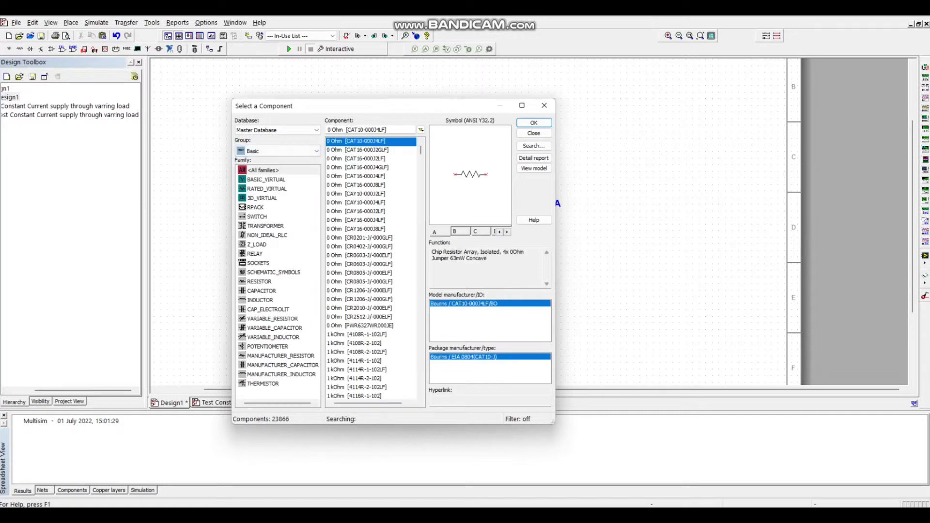
pyautogui.write('1k')
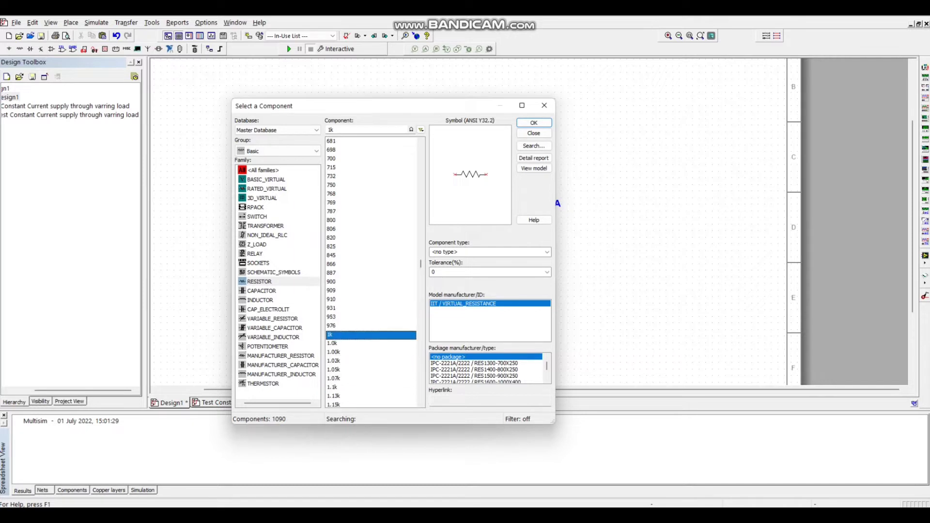
pyautogui.press('Return')
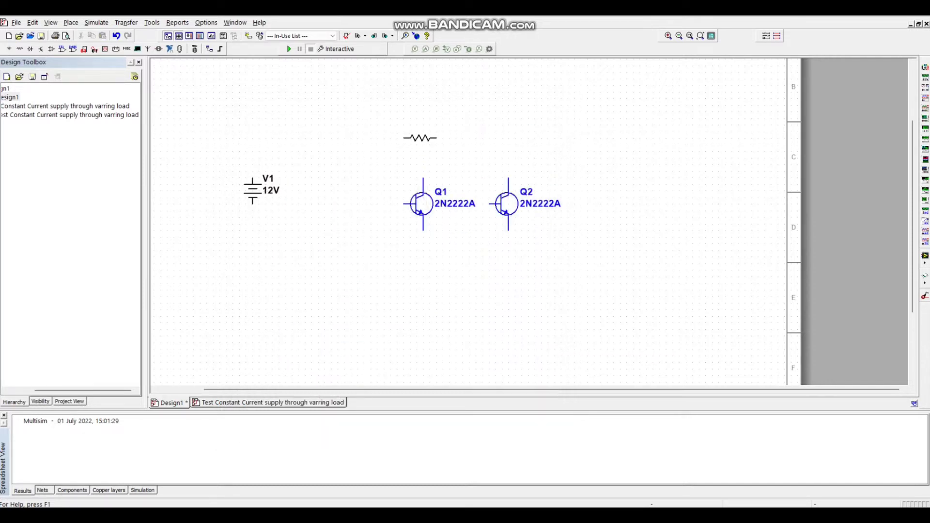
pyautogui.press('Escape')
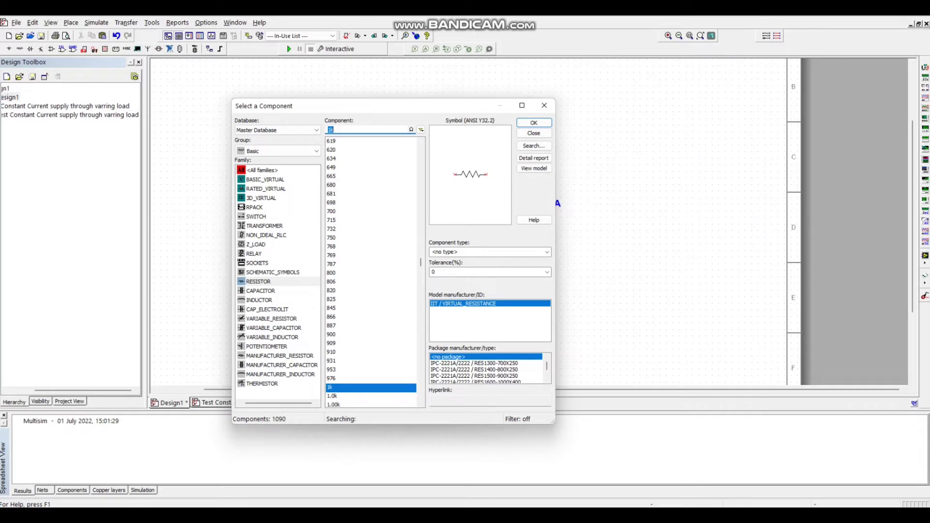
# Step: Place a 1k potentiometer from the Basic group's POTENTIOMETER family above the second transistor Q2
pyautogui.click(267, 346)
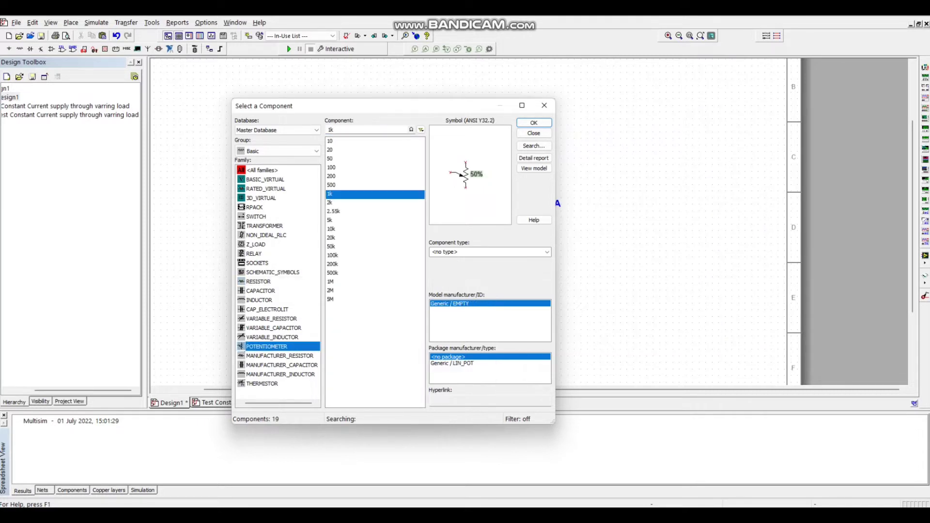
pyautogui.doubleClick(369, 194)
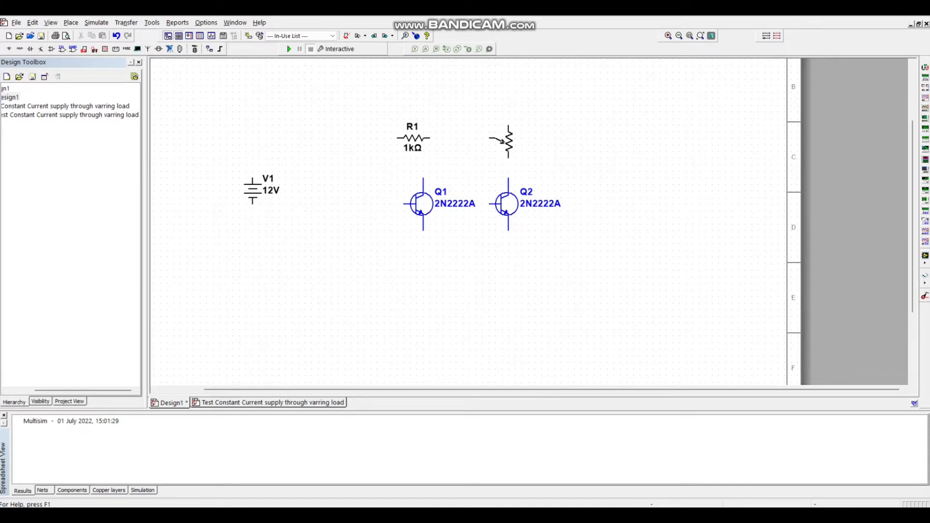
pyautogui.click(502, 142)
pyautogui.click(534, 139)
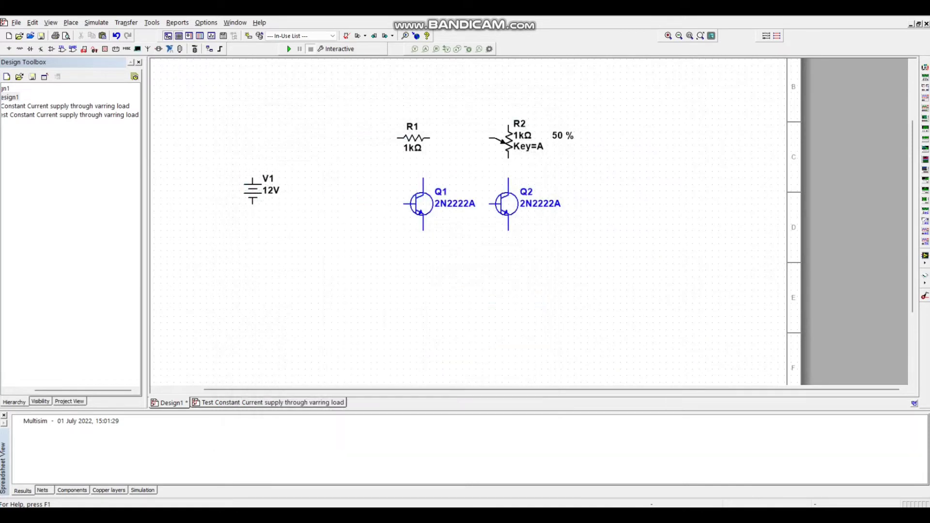
# Step: Move resistor R1 slightly higher and bring the source V1 closer to the left side of Q1
pyautogui.moveTo(413, 138); pyautogui.dragTo(413, 125)
pyautogui.moveTo(508, 136)
pyautogui.mouseDown()
pyautogui.moveTo(580, 136)
pyautogui.moveTo(580, 149)
pyautogui.moveTo(516, 148)
pyautogui.moveTo(508, 136)
pyautogui.mouseUp()
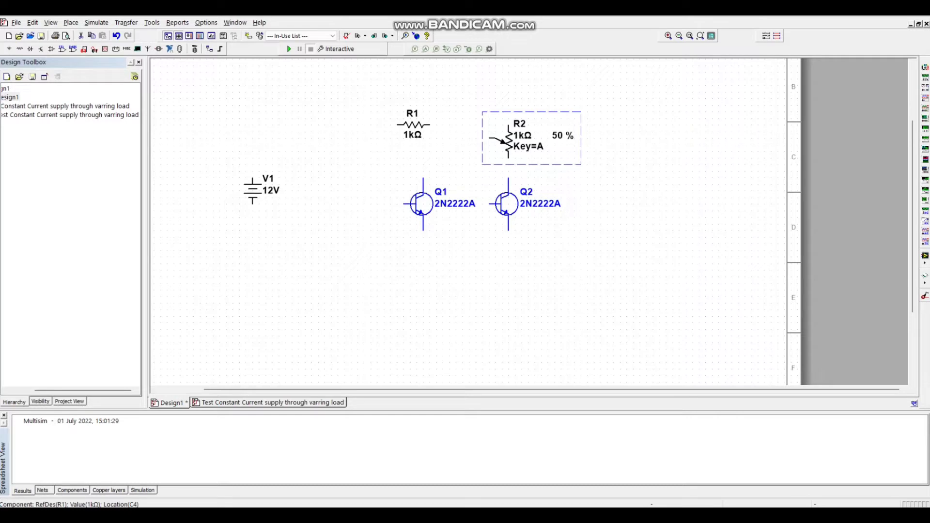
pyautogui.press('Escape')
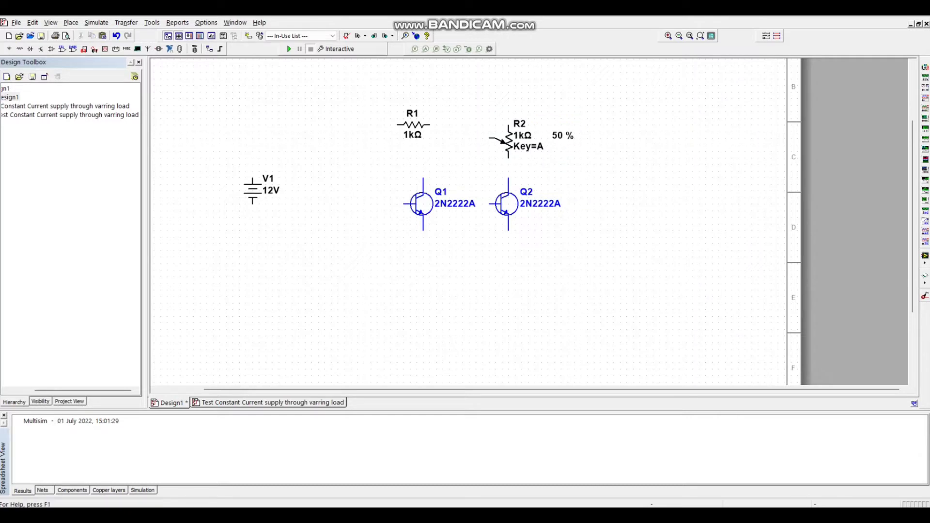
pyautogui.moveTo(257, 191); pyautogui.dragTo(335, 211)
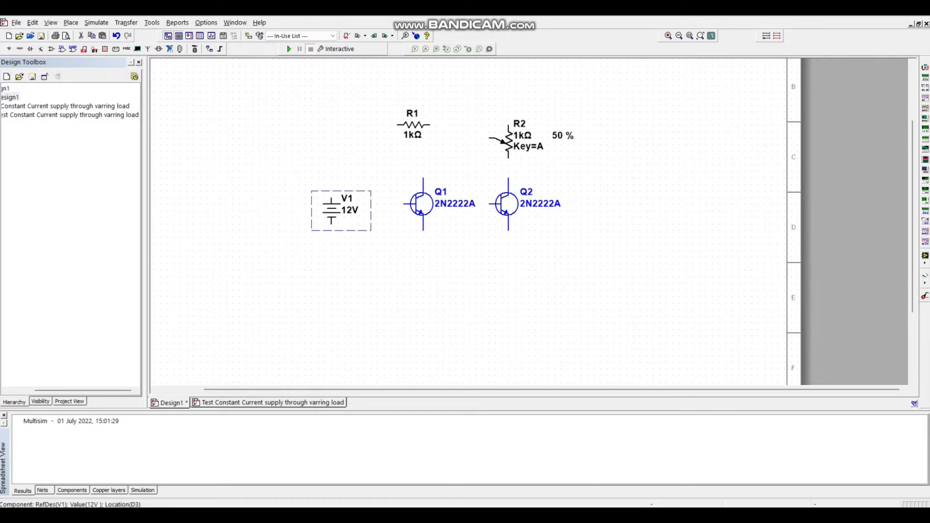
pyautogui.press('Escape')
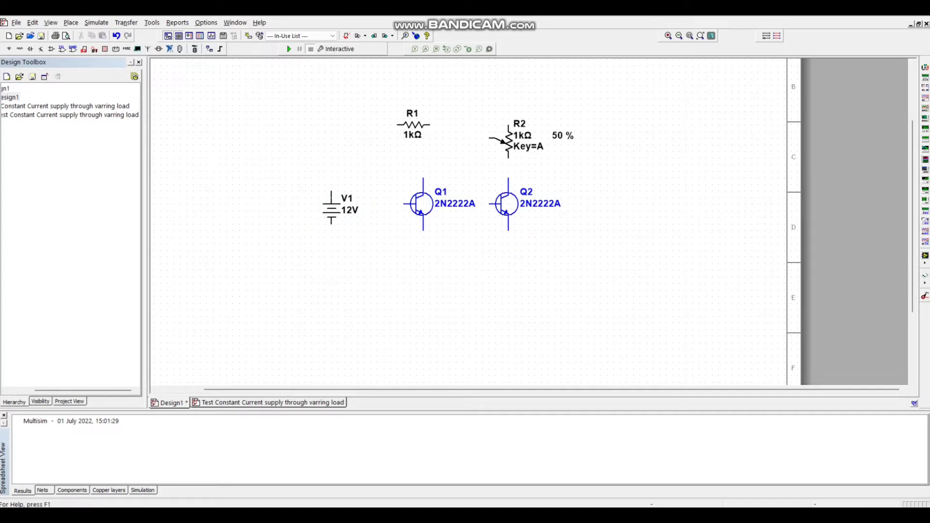
pyautogui.moveTo(332, 208); pyautogui.dragTo(338, 195)
# Step: Wire V1's positive terminal in series through R1 and potentiometer R2 to Q2's collector
pyautogui.click(338, 185)
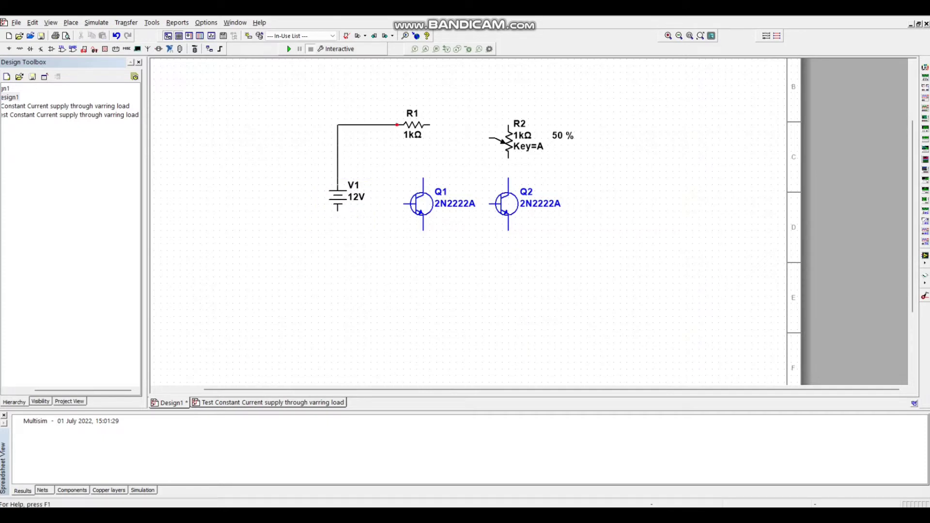
pyautogui.click(397, 125)
pyautogui.click(430, 125)
pyautogui.click(491, 138)
pyautogui.click(508, 125)
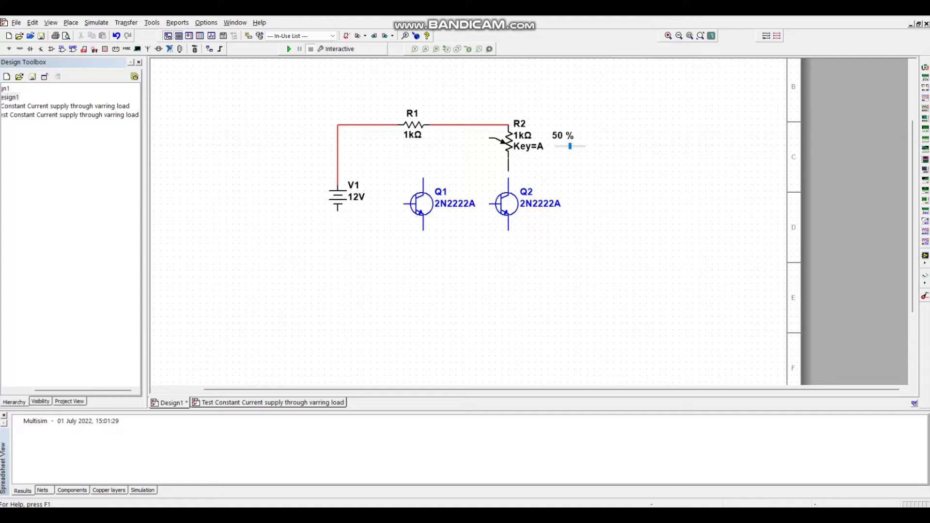
pyautogui.click(508, 178)
pyautogui.rightClick(577, 177)
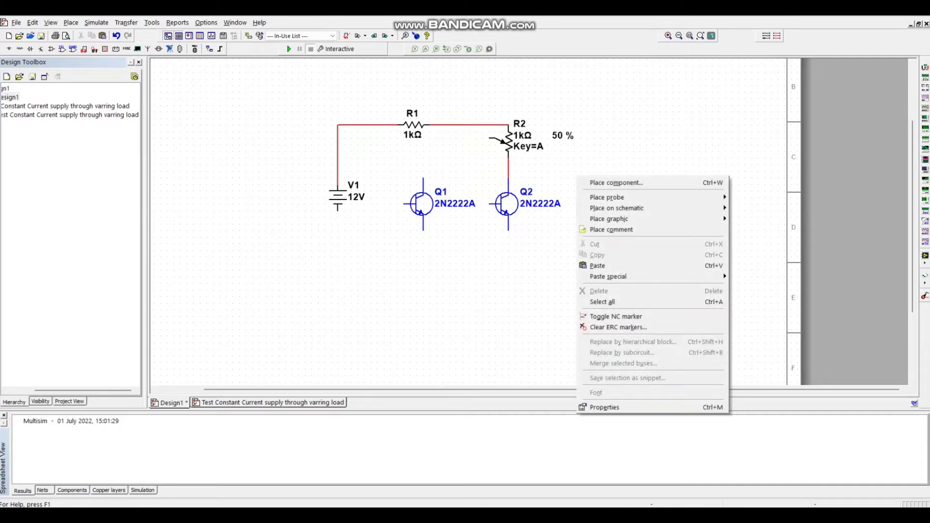
# Step: Rotate Q1 clockwise by 180° and shift it right so its base lines up with Q2's base
pyautogui.click(421, 204)
pyautogui.rightClick(417, 206)
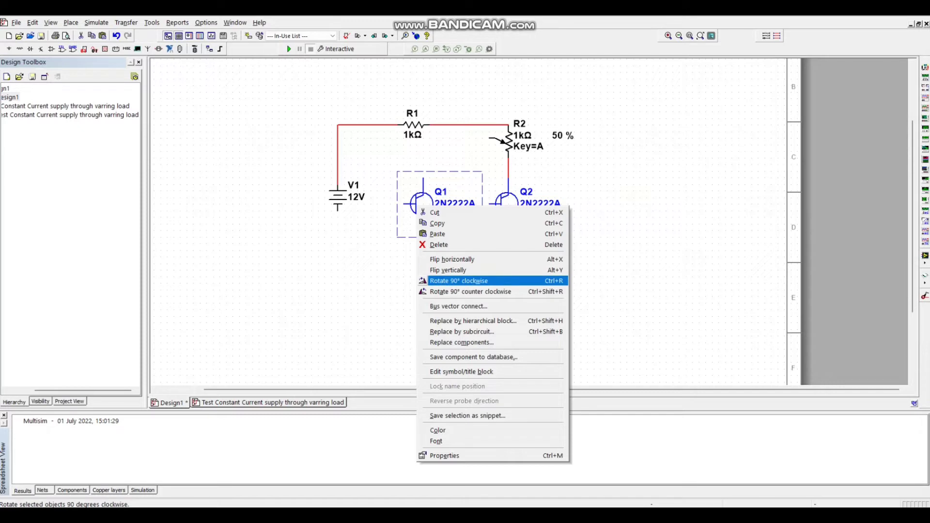
pyautogui.click(420, 203)
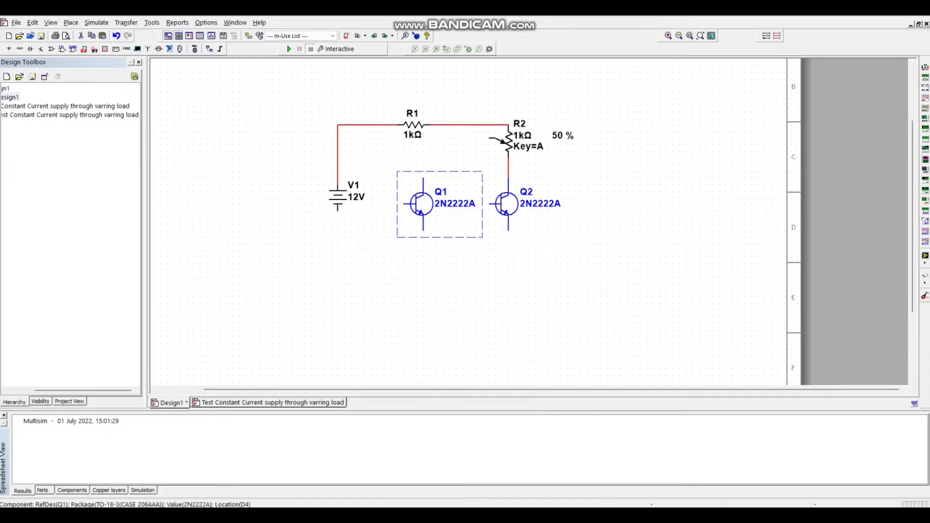
pyautogui.hotkey('ctrl', 'r')
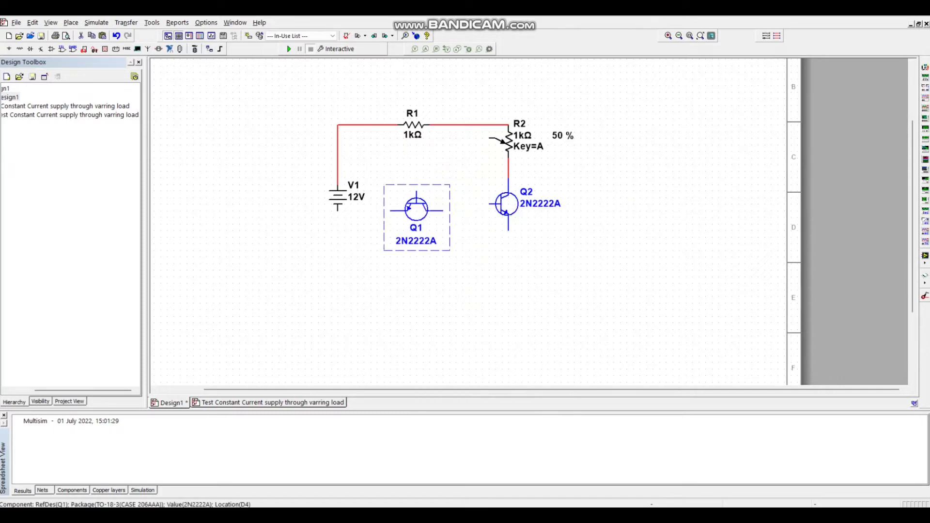
pyautogui.hotkey('ctrl', 'r')
pyautogui.moveTo(410, 204); pyautogui.dragTo(436, 203)
# Step: Connect the base of Q1 to the base of Q2 with a wire
pyautogui.click(456, 204)
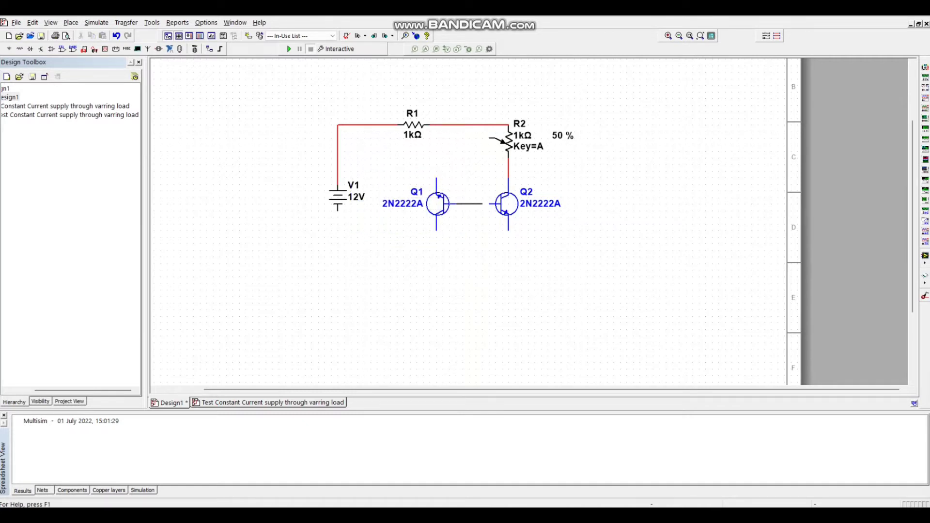
pyautogui.click(490, 204)
pyautogui.rightClick(450, 155)
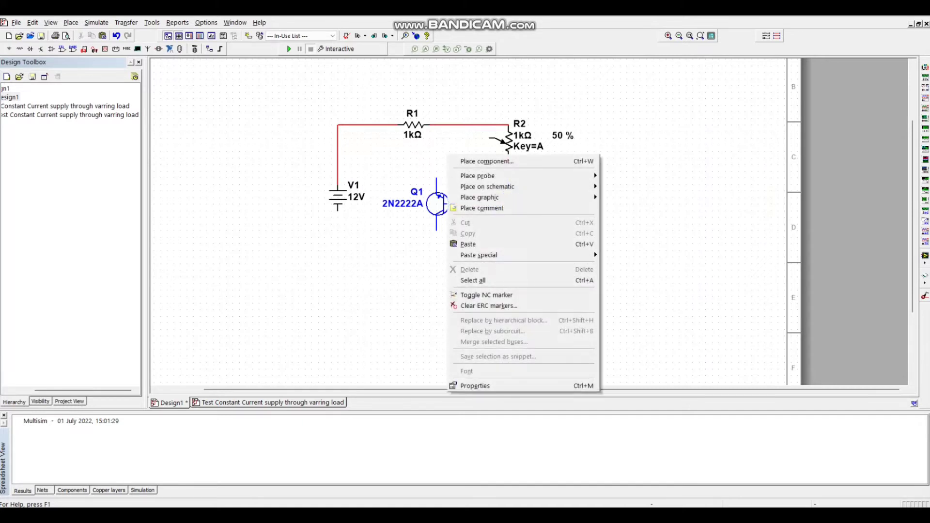
# Step: Delete the wire between V1 and R1 and the wire between R1 and R2
pyautogui.click(413, 125)
pyautogui.click(367, 124)
pyautogui.hotkey('ctrl', 'x')
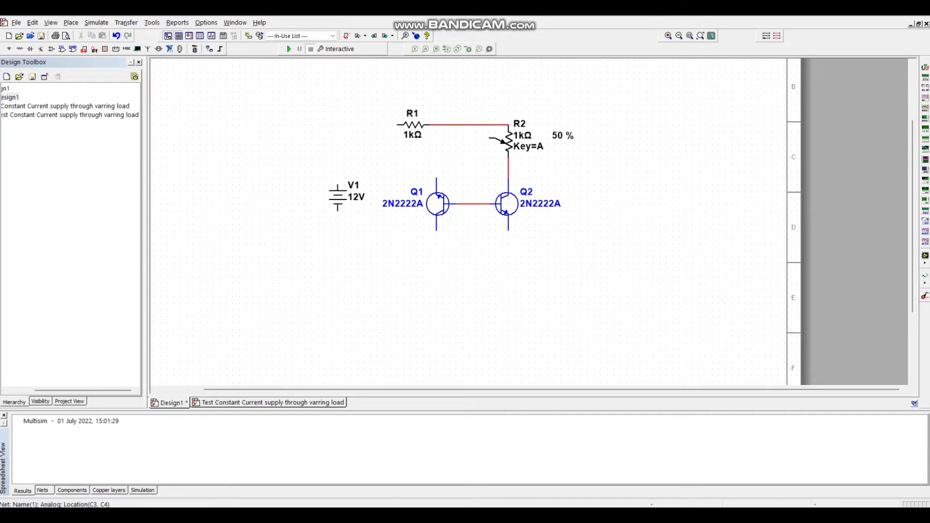
pyautogui.click(469, 124)
pyautogui.press('Delete')
# Step: Rotate R1 90° clockwise to stand vertically and move it directly above Q1's upper terminal
pyautogui.click(413, 124)
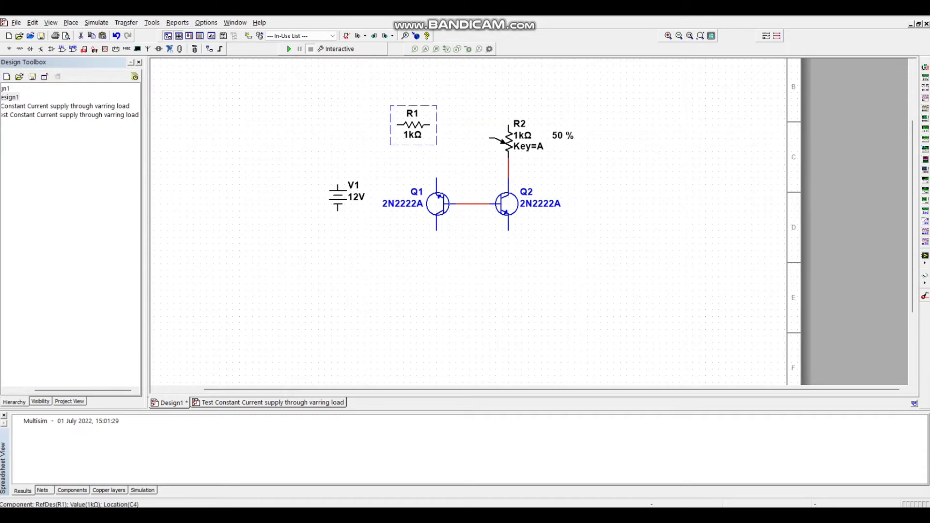
pyautogui.hotkey('ctrl', 'r')
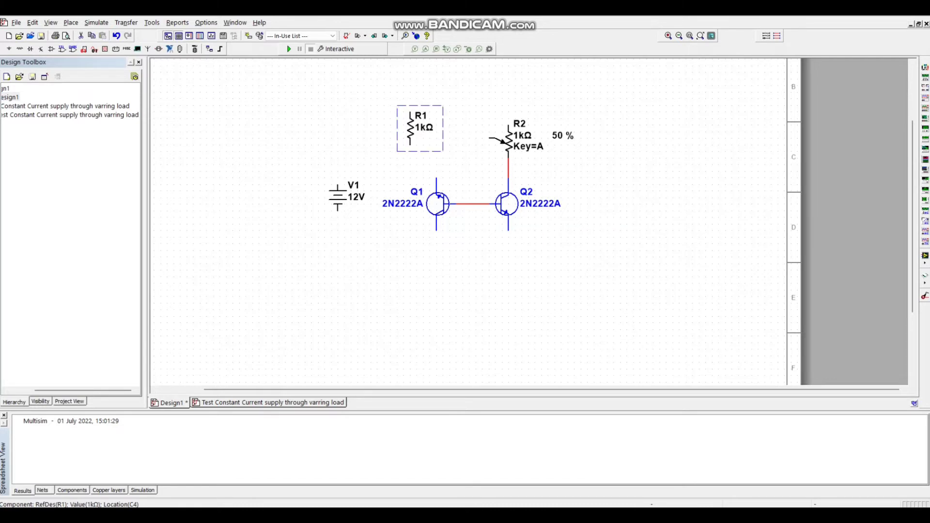
pyautogui.moveTo(414, 124); pyautogui.dragTo(437, 147)
pyautogui.click(437, 203)
pyautogui.press('Escape')
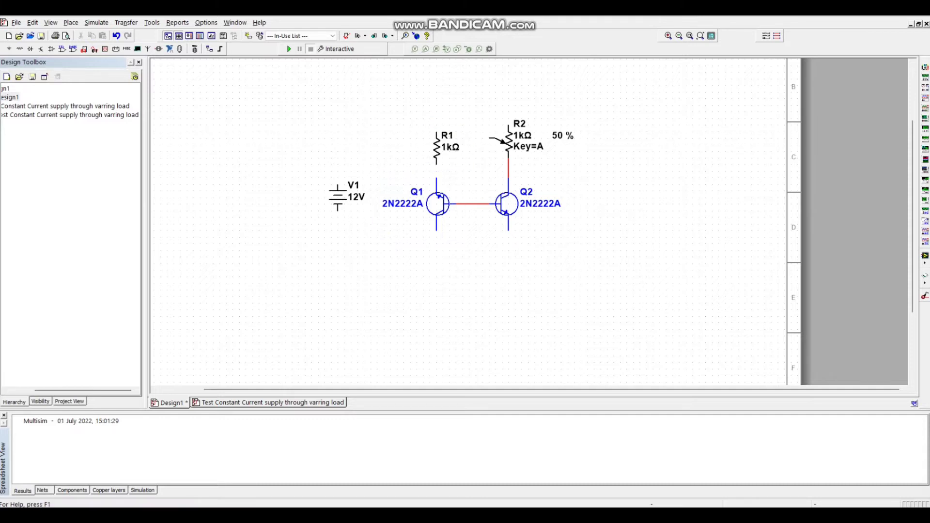
# Step: Wire R1's lower end to Q1's upper terminal, and Q1's lower terminal to Q2's emitter
pyautogui.click(437, 164)
pyautogui.click(437, 179)
pyautogui.click(437, 203)
pyautogui.click(437, 229)
pyautogui.click(508, 229)
# Step: Wire the upper end of R1 to the upper end of potentiometer R2
pyautogui.click(436, 132)
pyautogui.click(508, 125)
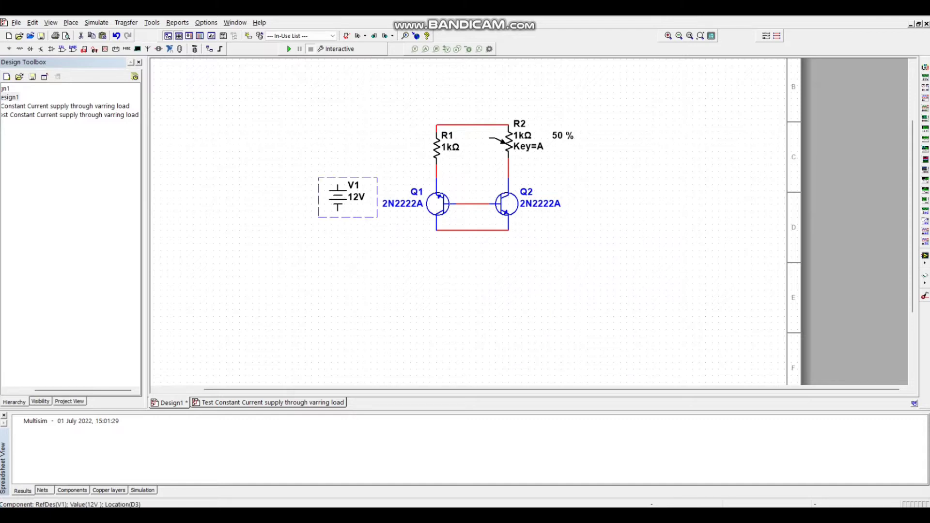
pyautogui.press('Escape')
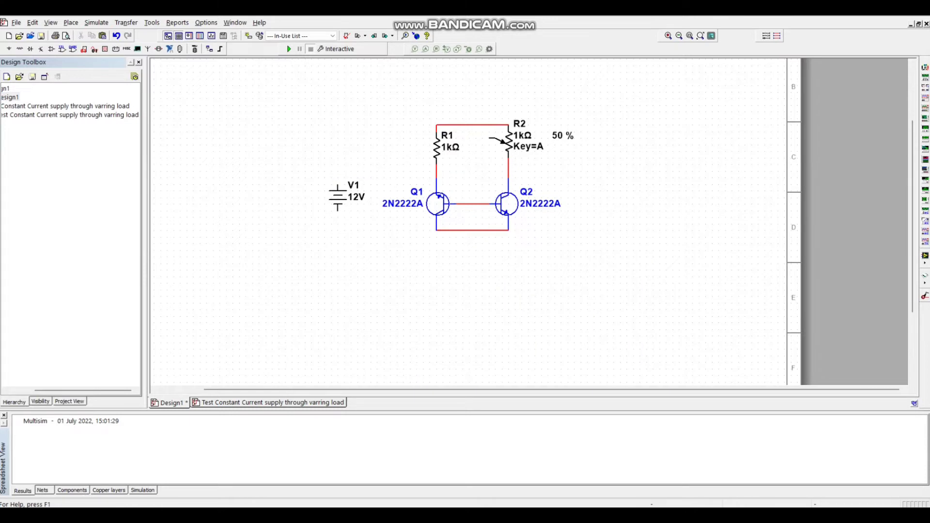
# Step: Start placing another component and set the component group to <All groups>
pyautogui.hotkey('ctrl', 'w')
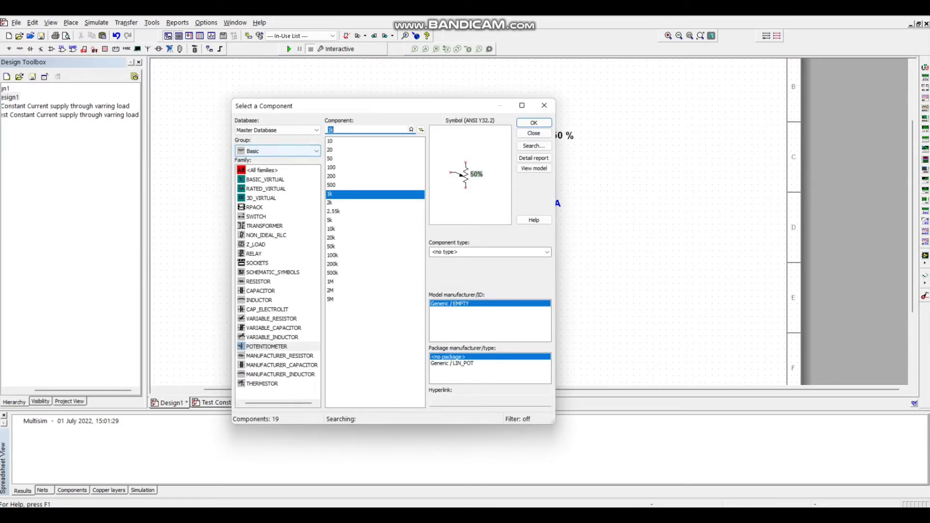
pyautogui.click(277, 151)
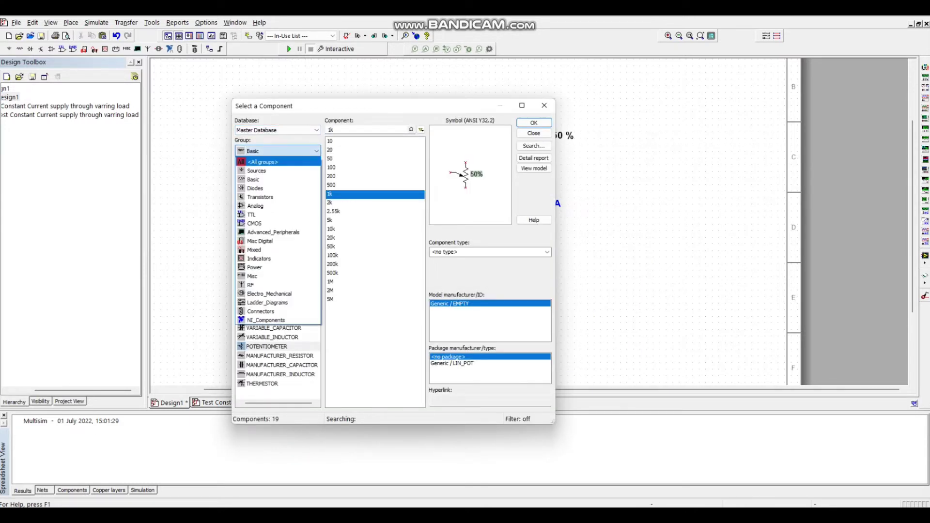
pyautogui.click(266, 162)
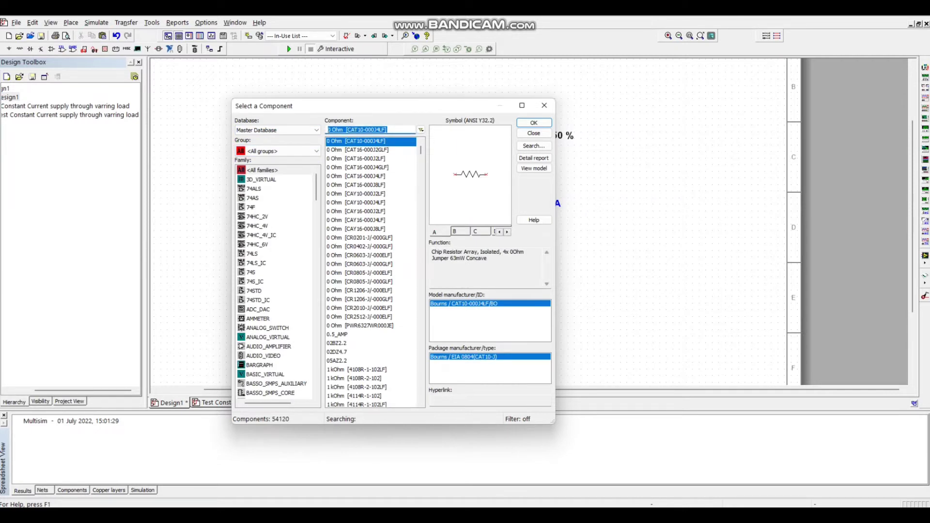
# Step: Try searching all component groups for 7805, and clear the search term
pyautogui.write('7805')
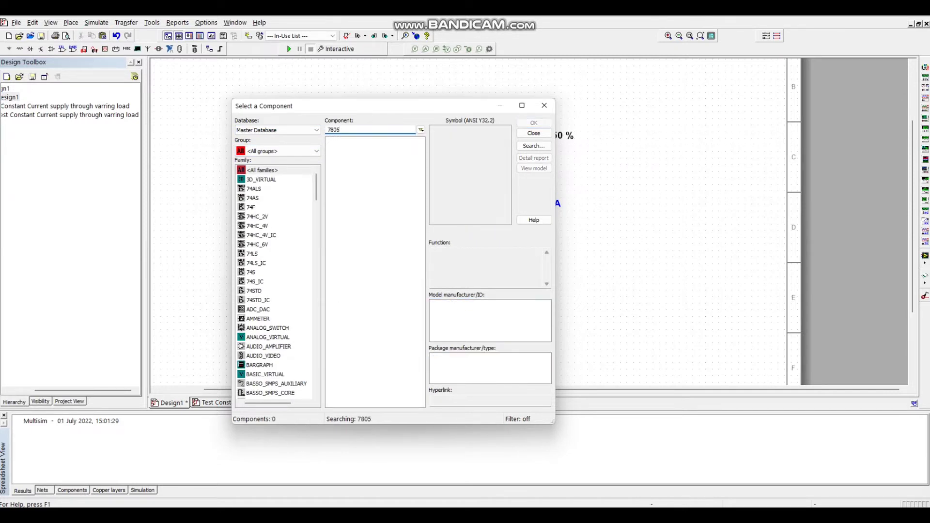
pyautogui.press('BackSpace')
pyautogui.press('BackSpace')
pyautogui.press('BackSpace')
pyautogui.press('BackSpace')
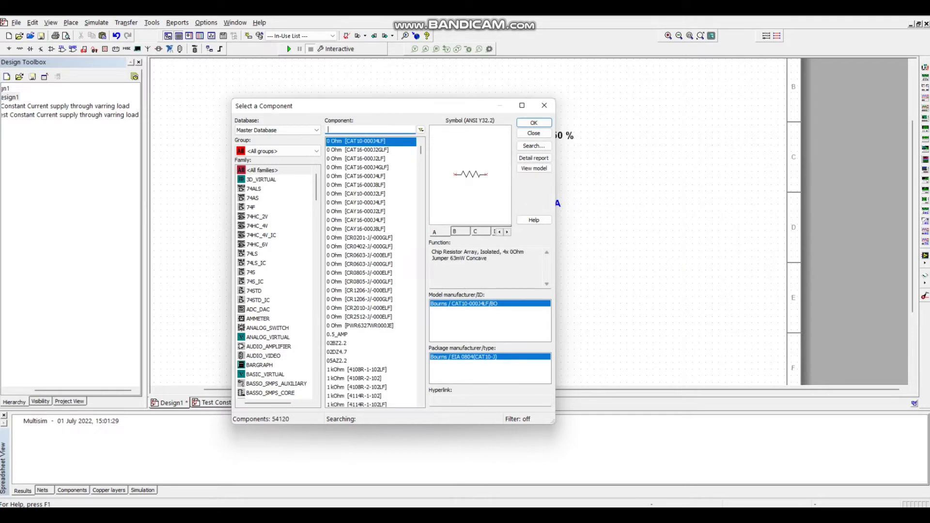
# Step: Search for LM7805 and place the LM7805CT voltage regulator above V1, to the left of R1
pyautogui.write('LM')
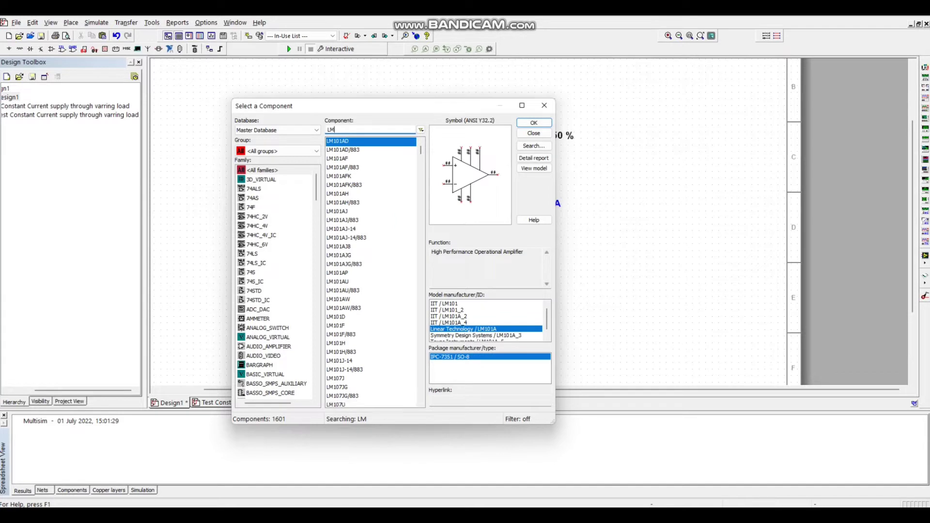
pyautogui.write('7')
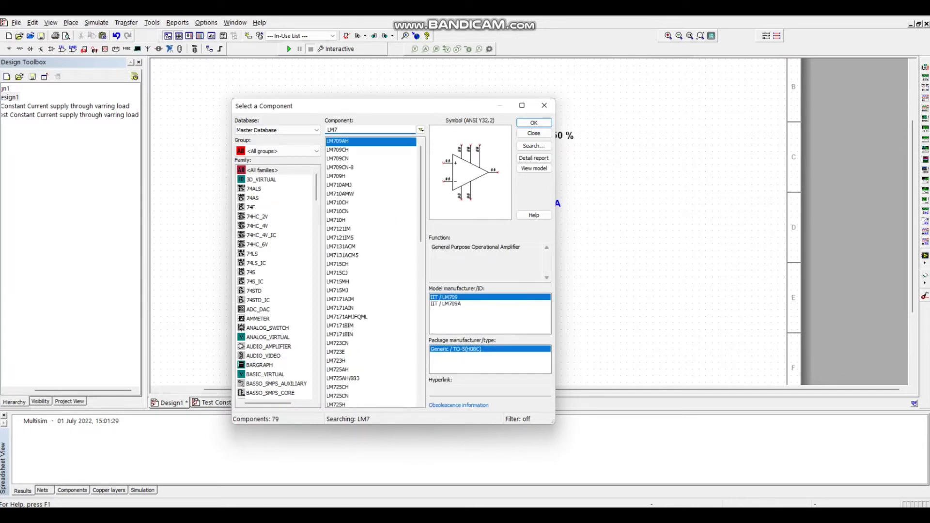
pyautogui.write('805')
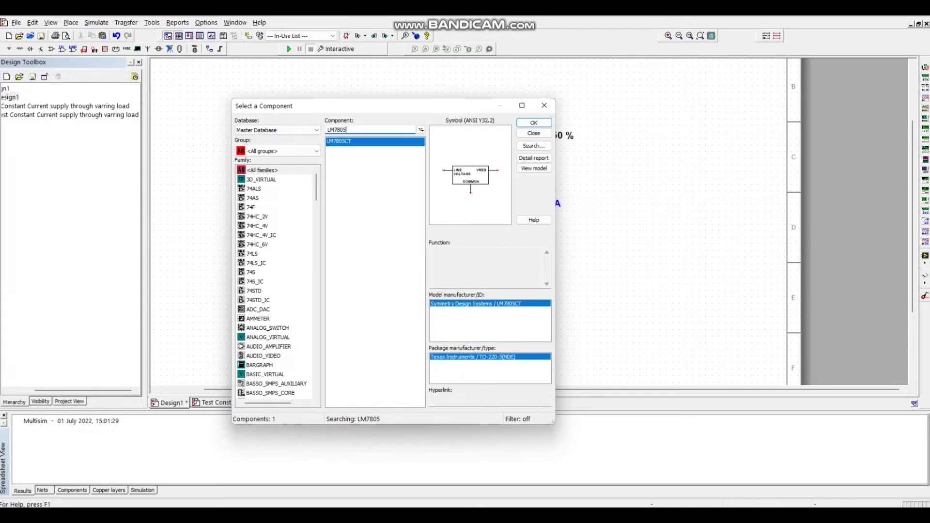
pyautogui.press('Return')
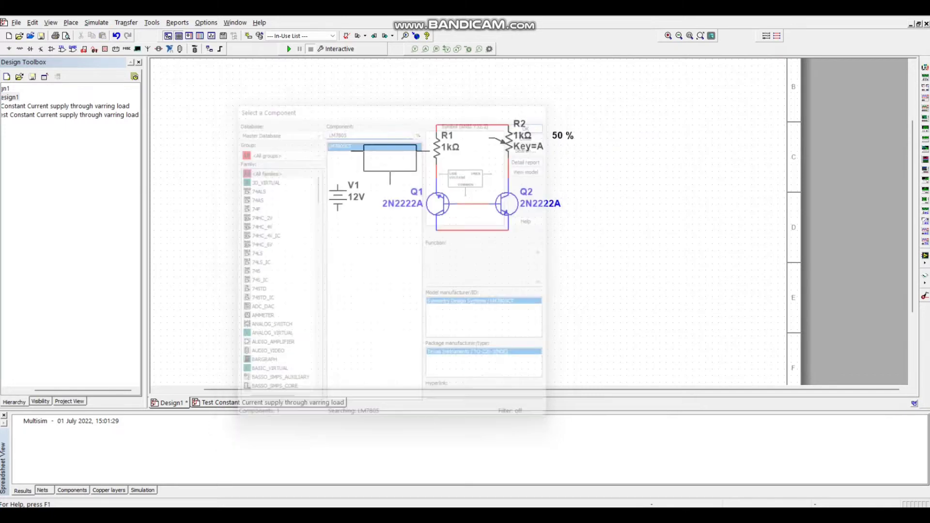
pyautogui.click(358, 132)
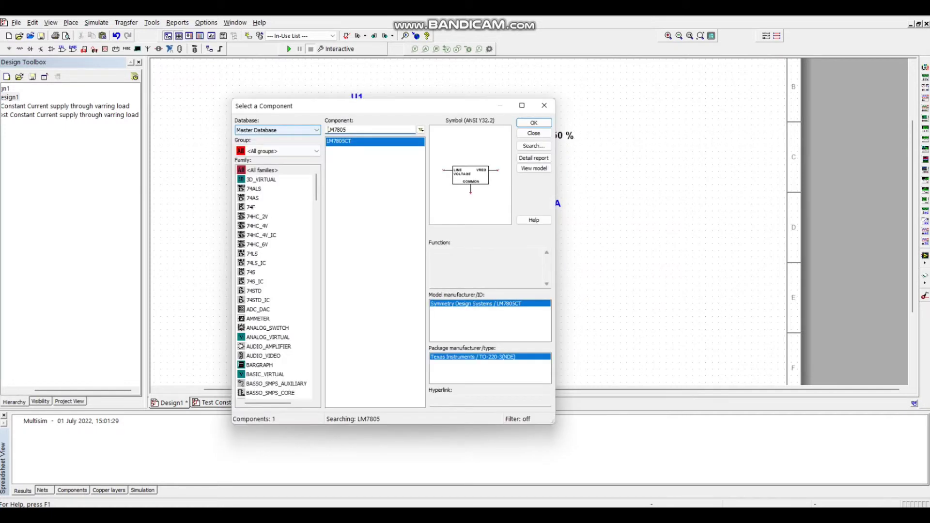
pyautogui.click(544, 103)
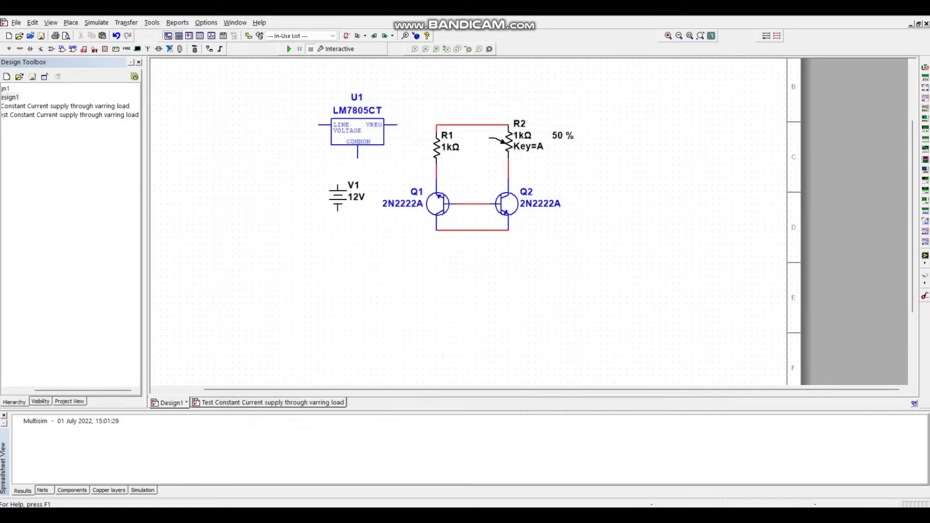
# Step: Move the source V1 further left so it sits below and left of the LM7805CT regulator
pyautogui.rightClick(225, 190)
pyautogui.click(252, 197)
pyautogui.moveTo(338, 196); pyautogui.dragTo(291, 196)
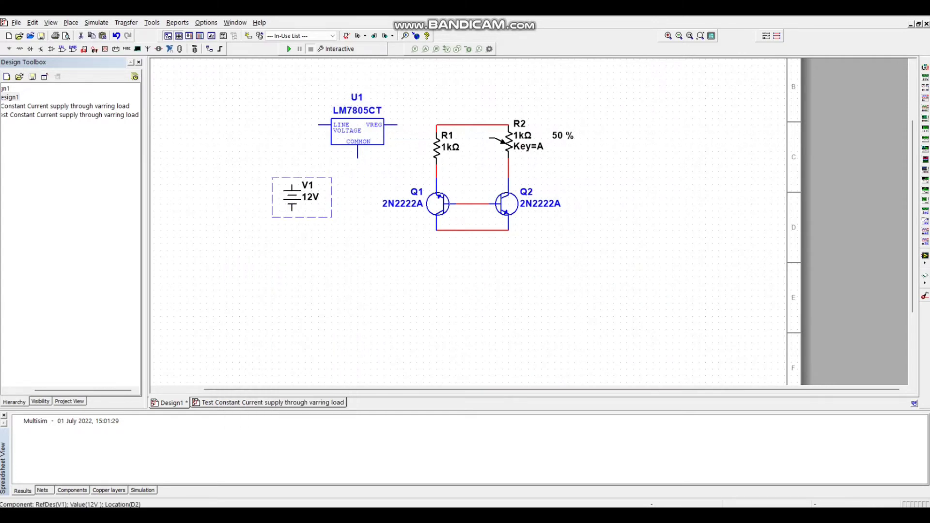
# Step: Wire V1's positive terminal to the regulator's LINE VOLTAGE pin and its negative terminal to the wire joining the lower terminals of Q1 and Q2
pyautogui.click(292, 186)
pyautogui.click(318, 125)
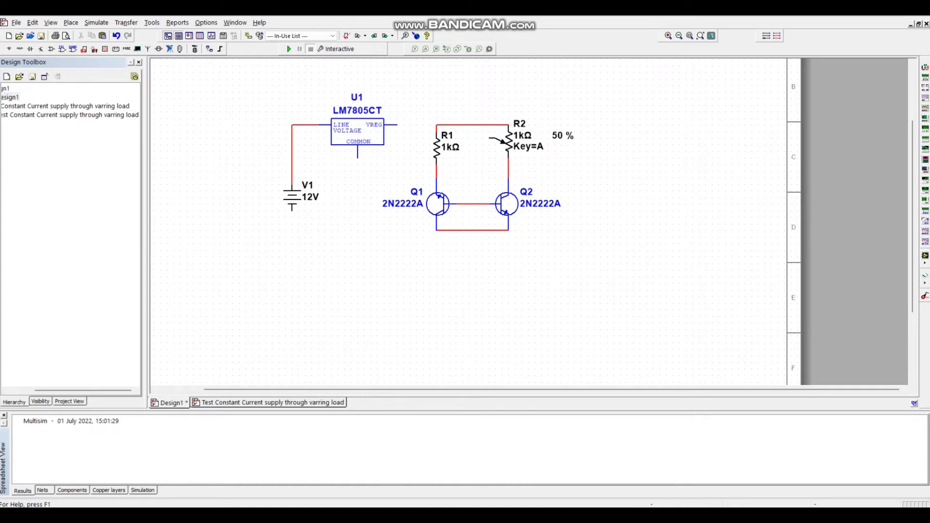
pyautogui.click(292, 210)
pyautogui.click(469, 231)
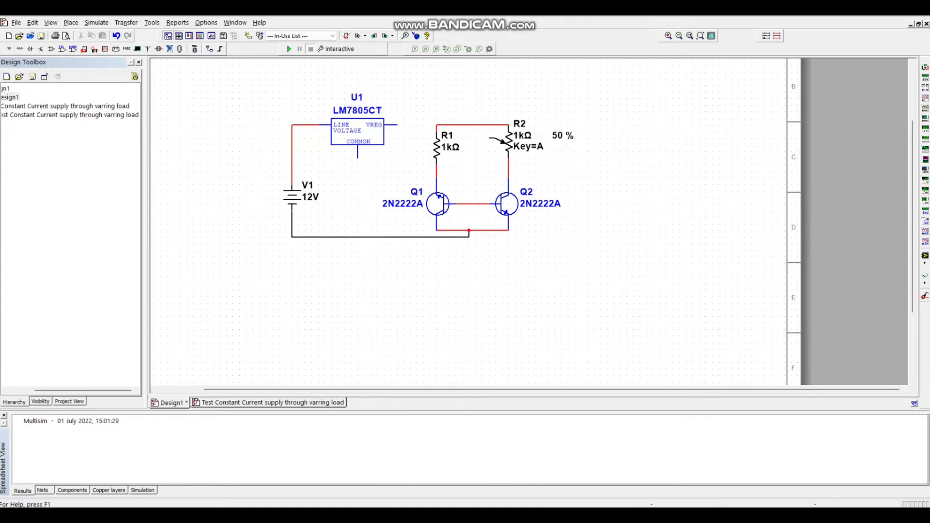
# Step: Wire the regulator's COMMON pin to the lower return wire and its VREG pin to the junction above R1
pyautogui.click(357, 158)
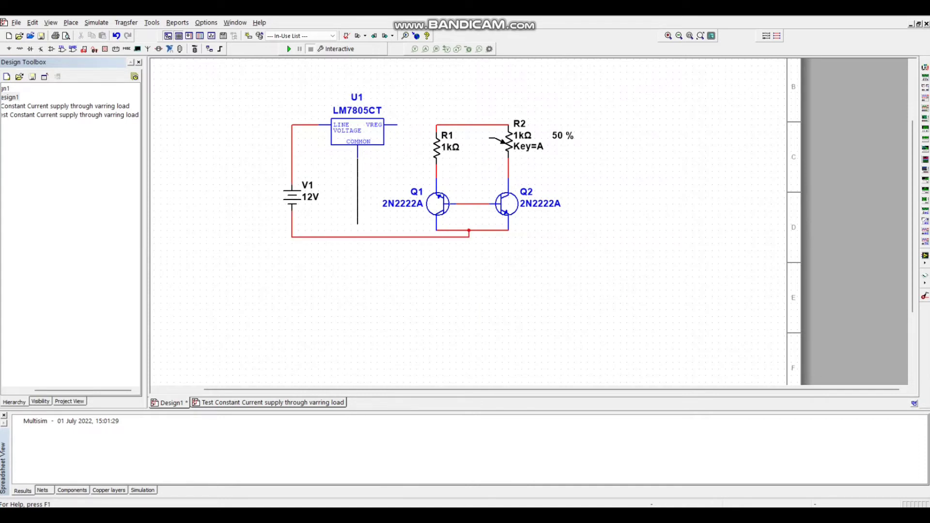
pyautogui.click(364, 236)
pyautogui.click(397, 124)
pyautogui.click(437, 124)
# Step: Set the potentiometer R2 to 55 %
pyautogui.moveTo(570, 146)
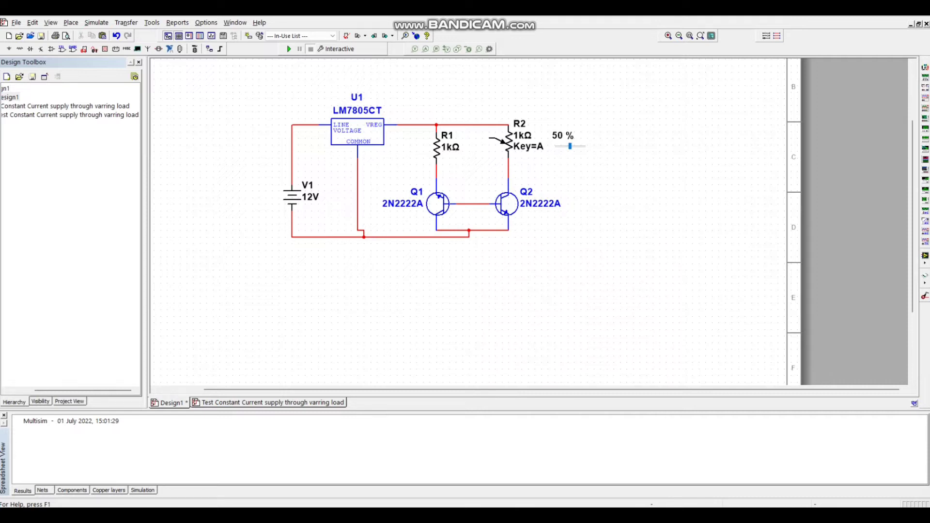
pyautogui.moveTo(569, 146); pyautogui.dragTo(571, 146)
# Step: Place a GROUND from the power sources below the circuit and wire it to the lower return wire
pyautogui.hotkey('ctrl', 'w')
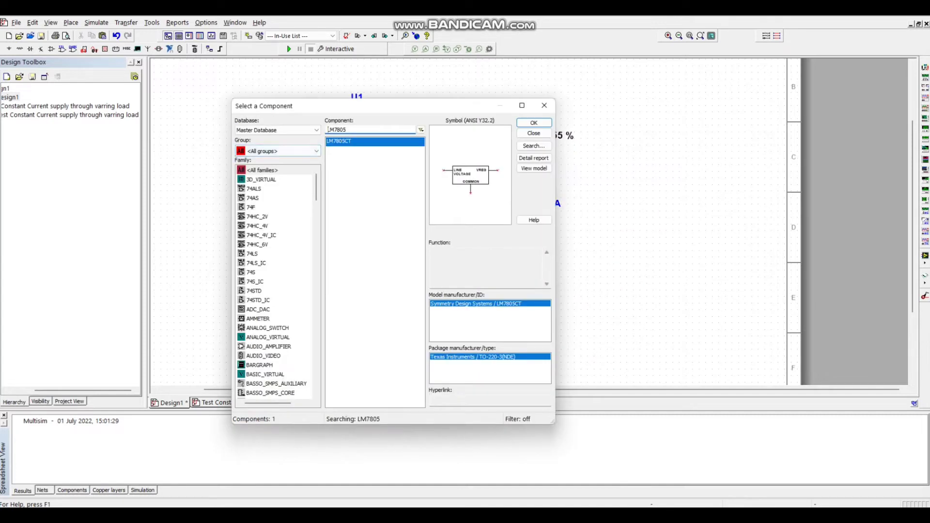
pyautogui.click(277, 151)
pyautogui.click(261, 170)
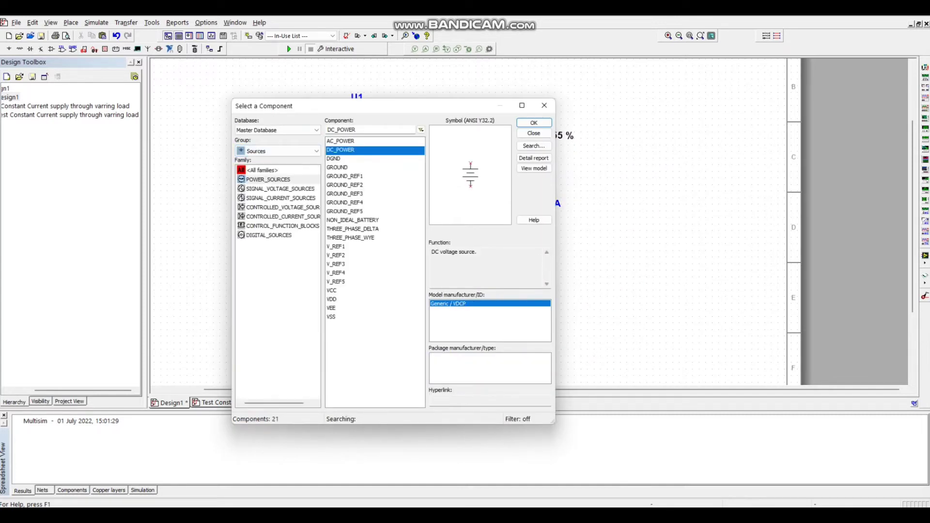
pyautogui.click(268, 179)
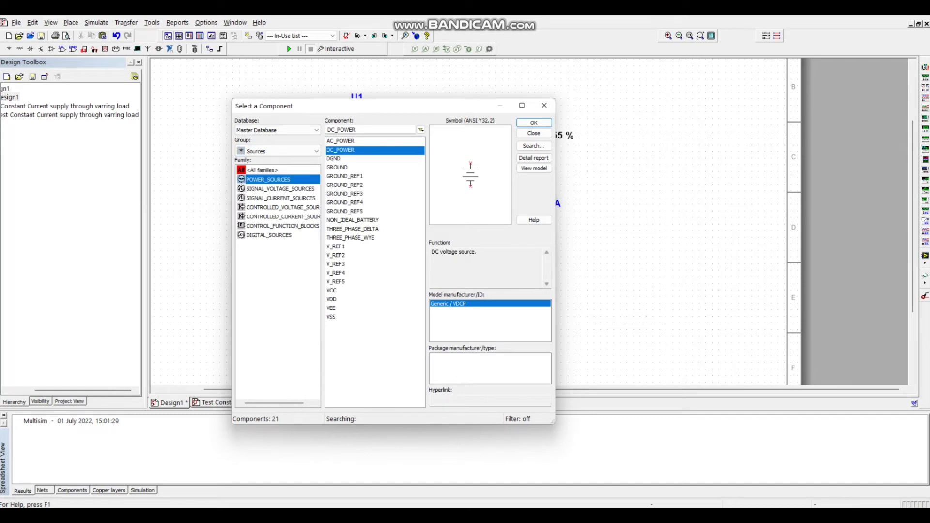
pyautogui.doubleClick(337, 167)
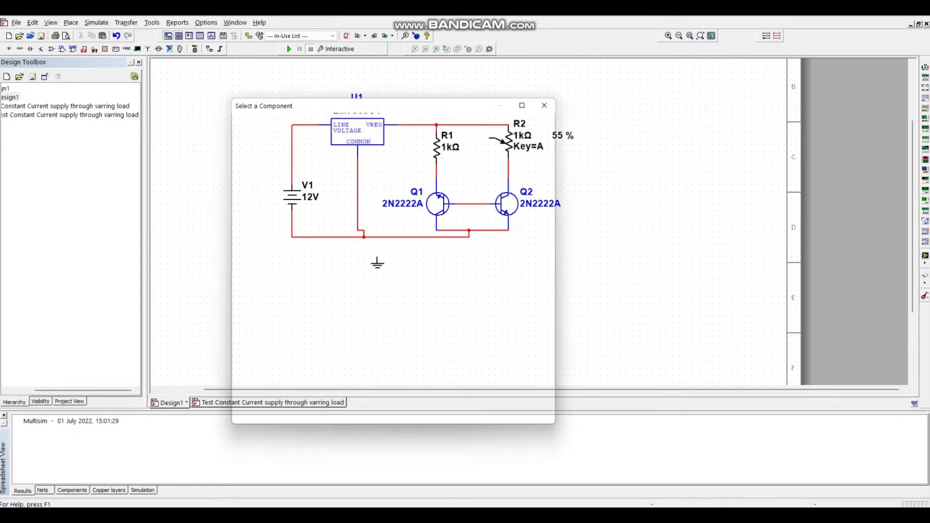
pyautogui.click(534, 133)
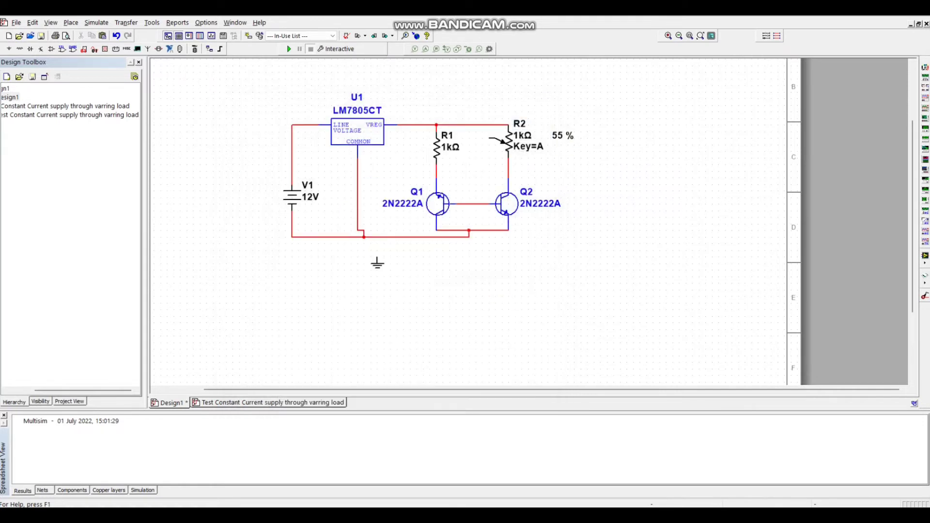
pyautogui.click(377, 257)
pyautogui.click(384, 237)
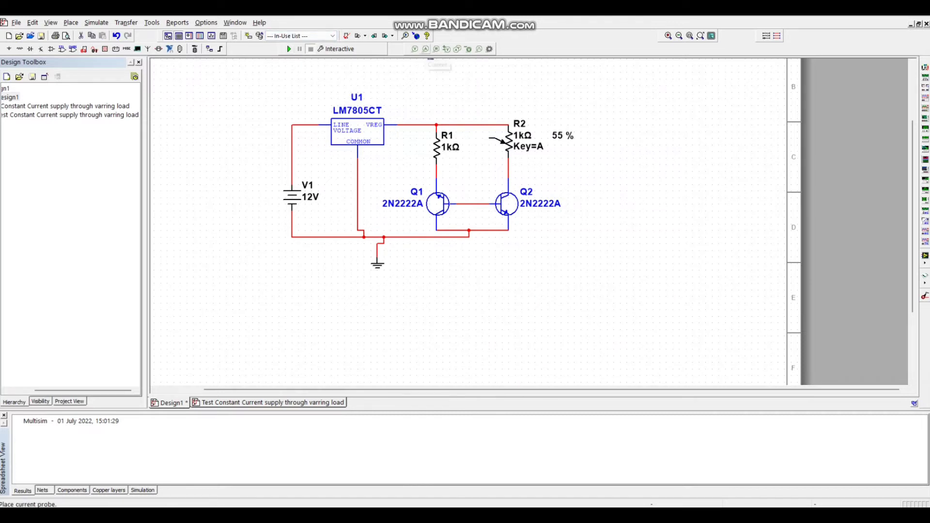
# Step: Place a current probe on the wire between R2 and Q2
pyautogui.click(427, 53)
pyautogui.click(509, 156)
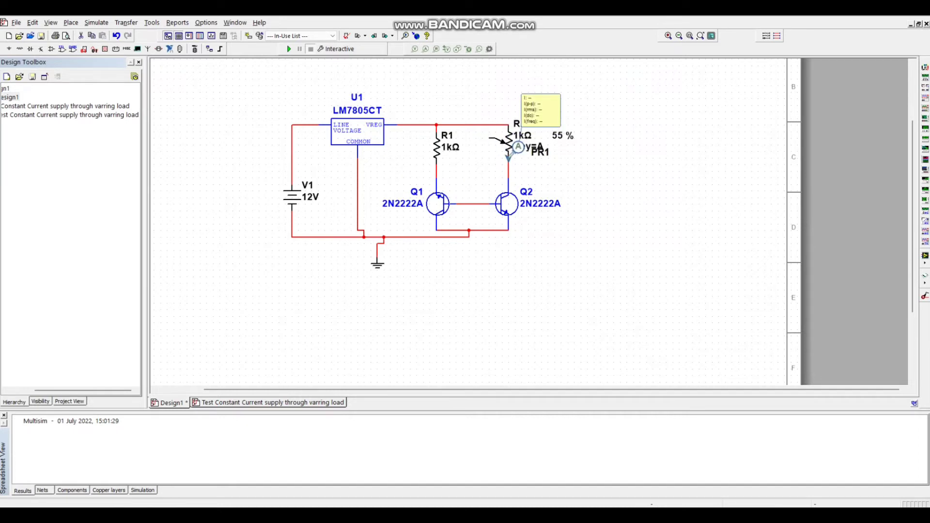
pyautogui.click(509, 165)
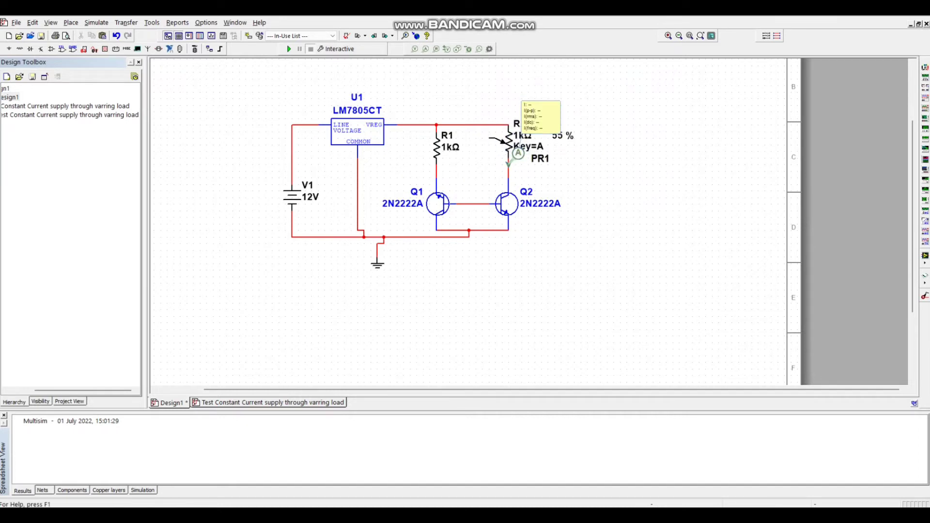
pyautogui.scroll(5, 515, 143)
pyautogui.scroll(-5, 514, 142)
# Step: Run the interactive simulation and examine the current reading of probe PR1
pyautogui.press('F5')
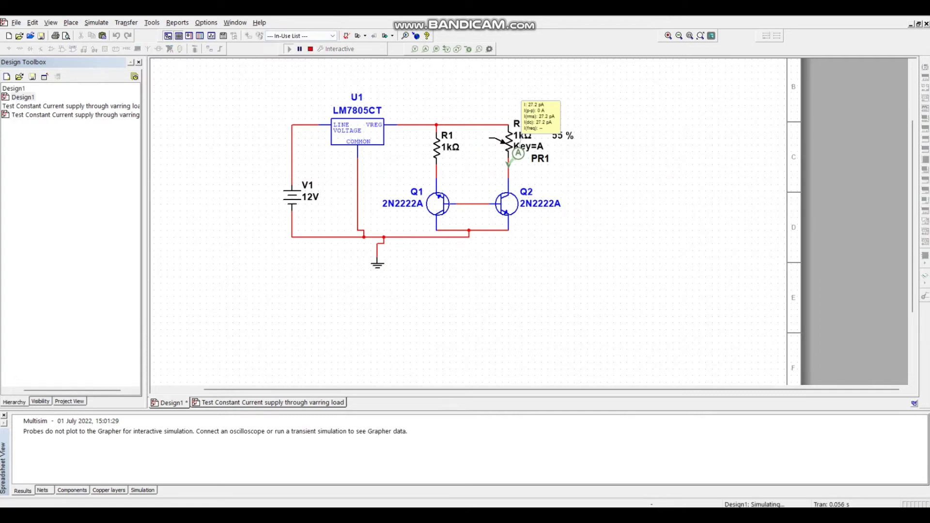
pyautogui.scroll(1, 412, 128)
pyautogui.scroll(4, 422, 129)
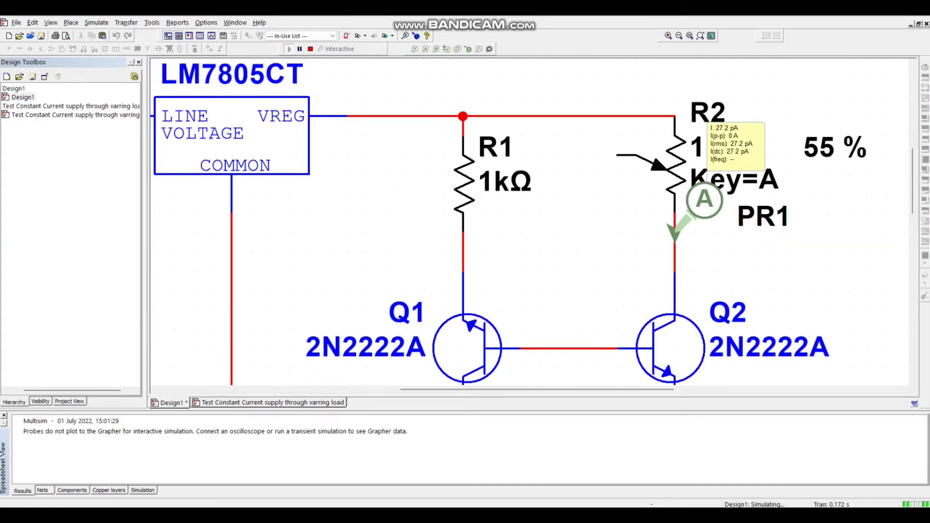
pyautogui.scroll(3, 797, 167)
pyautogui.scroll(-4, 409, 148)
# Step: Sweep potentiometer R2 up and down repeatedly during the simulation, ending at 30 %, and compare the current readings of PR1
pyautogui.moveTo(613, 161)
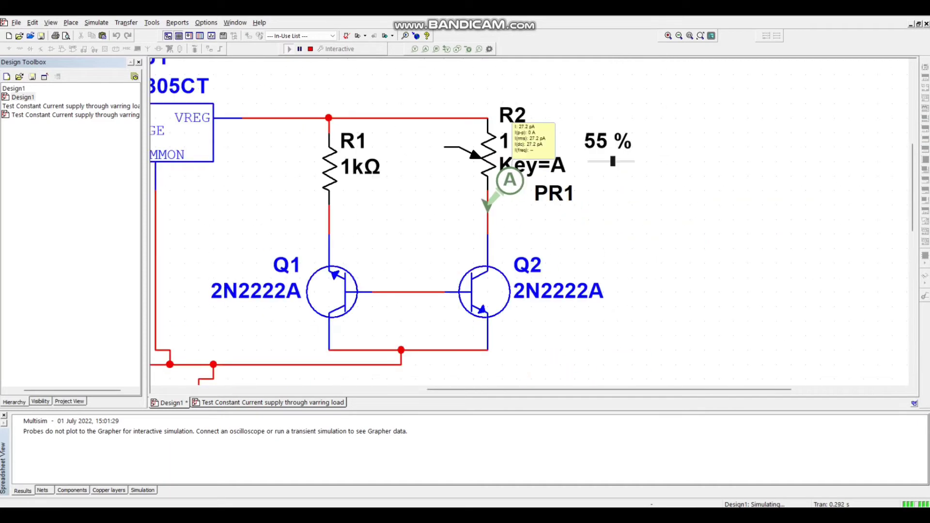
pyautogui.press('a')
pyautogui.press('a')
pyautogui.press('a')
pyautogui.press('a')
pyautogui.hotkey('shift', 'a')
pyautogui.hotkey('shift', 'a')
pyautogui.hotkey('shift', 'a')
pyautogui.hotkey('shift', 'a')
pyautogui.hotkey('shift', 'a')
pyautogui.hotkey('shift', 'a')
pyautogui.hotkey('shift', 'a')
pyautogui.hotkey('shift', 'a')
pyautogui.hotkey('shift', 'a')
pyautogui.hotkey('shift', 'a')
pyautogui.hotkey('shift', 'a')
pyautogui.hotkey('shift', 'a')
pyautogui.hotkey('shift', 'a')
pyautogui.hotkey('shift', 'a')
pyautogui.hotkey('shift', 'a')
pyautogui.press('a')
pyautogui.press('a')
pyautogui.press('a')
pyautogui.press('a')
pyautogui.press('a')
pyautogui.press('a')
pyautogui.press('a')
pyautogui.press('a')
pyautogui.press('a')
pyautogui.press('a')
pyautogui.press('a')
pyautogui.press('a')
pyautogui.press('a')
pyautogui.press('a')
pyautogui.hotkey('shift', 'a')
pyautogui.hotkey('shift', 'a')
pyautogui.hotkey('shift', 'a')
pyautogui.hotkey('shift', 'a')
pyautogui.hotkey('shift', 'a')
pyautogui.hotkey('shift', 'a')
pyautogui.hotkey('shift', 'a')
pyautogui.hotkey('shift', 'a')
pyautogui.hotkey('shift', 'a')
pyautogui.hotkey('shift', 'a')
pyautogui.hotkey('shift', 'a')
pyautogui.hotkey('shift', 'a')
pyautogui.hotkey('shift', 'a')
pyautogui.hotkey('shift', 'a')
pyautogui.press('a')
pyautogui.press('a')
pyautogui.press('a')
pyautogui.press('a')
pyautogui.moveTo(600, 161); pyautogui.dragTo(604, 162)
pyautogui.scroll(3, 507, 158)
pyautogui.scroll(-3, 509, 158)
pyautogui.scroll(3, 524, 133)
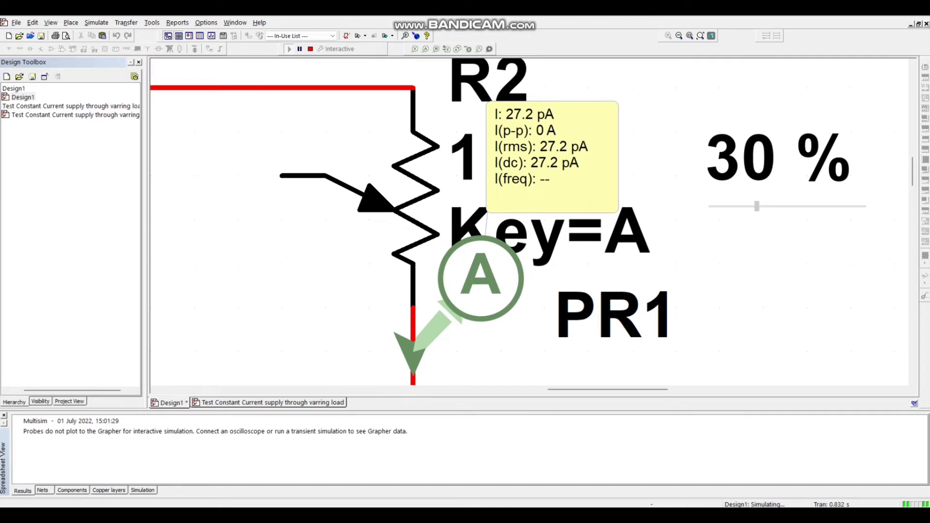
# Step: Raise R2 to 75 % and lower it to 0 % while checking how the current at PR1 responds
pyautogui.press('a')
pyautogui.press('a')
pyautogui.press('a')
pyautogui.press('a')
pyautogui.press('a')
pyautogui.press('a')
pyautogui.press('a')
pyautogui.press('a')
pyautogui.press('a')
pyautogui.press('a')
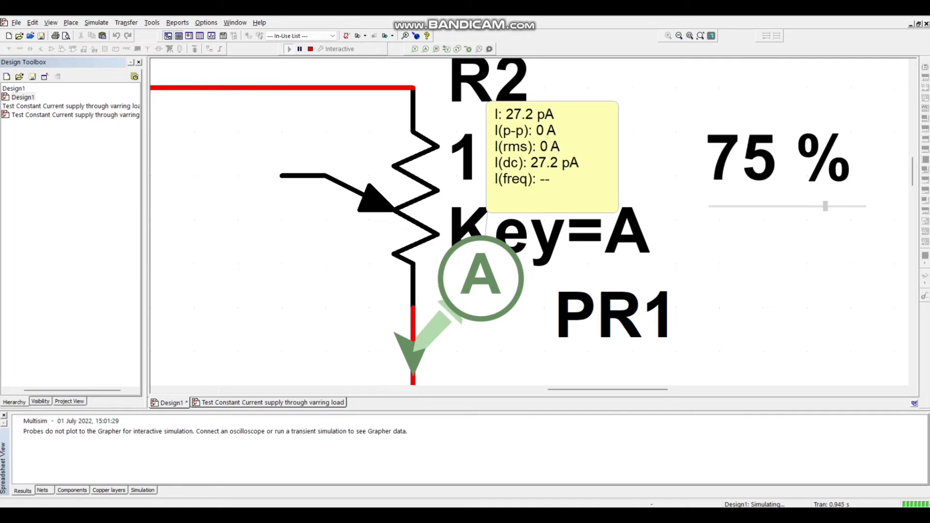
pyautogui.hotkey('shift', 'a')
pyautogui.hotkey('shift', 'a')
pyautogui.hotkey('shift', 'a')
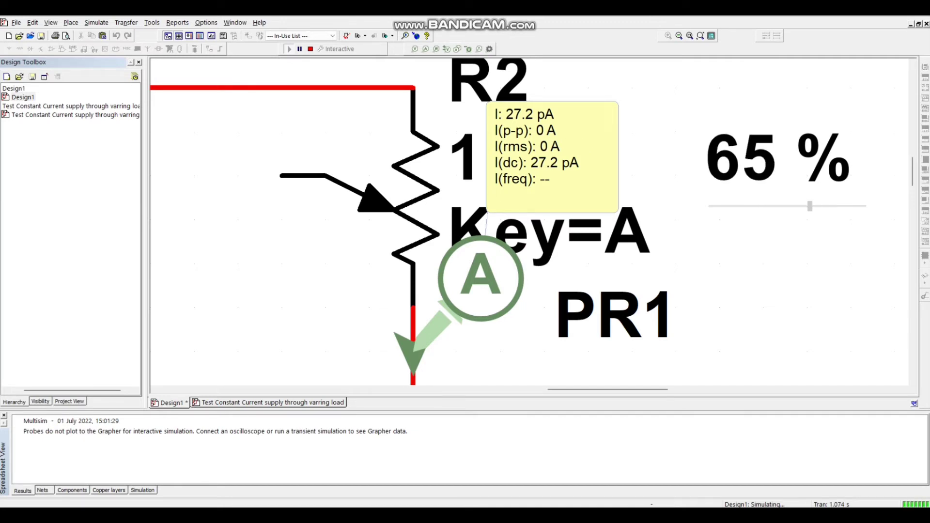
pyautogui.hotkey('shift', 'a')
pyautogui.hotkey('shift', 'a')
pyautogui.hotkey('shift', 'a')
pyautogui.hotkey('shift', 'a')
pyautogui.hotkey('shift', 'a')
pyautogui.hotkey('shift', 'a')
pyautogui.hotkey('shift', 'a')
pyautogui.hotkey('shift', 'a')
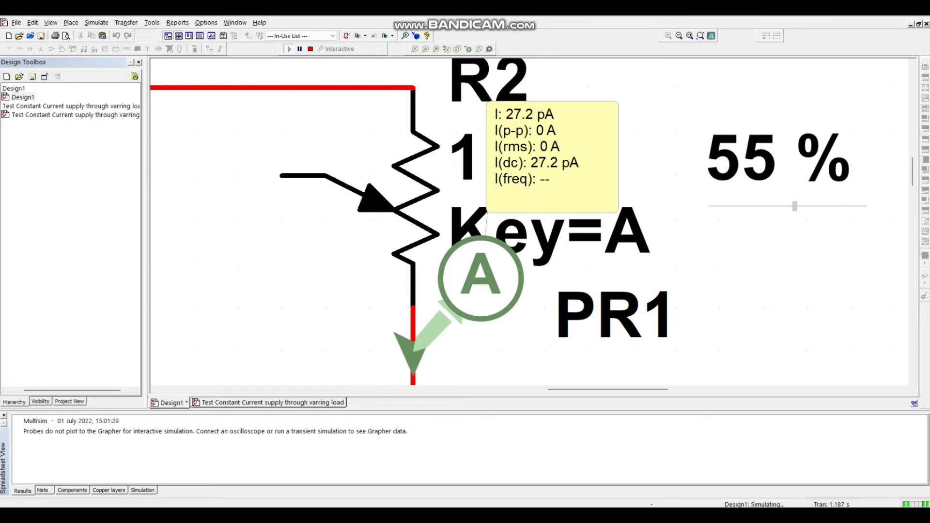
pyautogui.hotkey('shift', 'a')
pyautogui.hotkey('shift', 'a')
pyautogui.hotkey('shift', 'a')
pyautogui.hotkey('shift', 'a')
pyautogui.hotkey('shift', 'a')
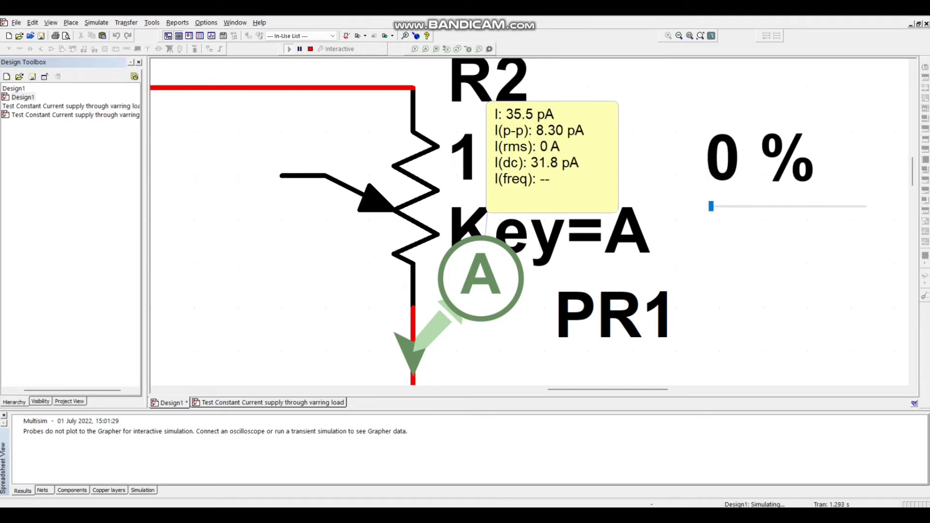
# Step: Wire R2's wiper to the supply wire above it and set R2 to 25 %
pyautogui.scroll(-5, 533, 223)
pyautogui.scroll(3, 555, 239)
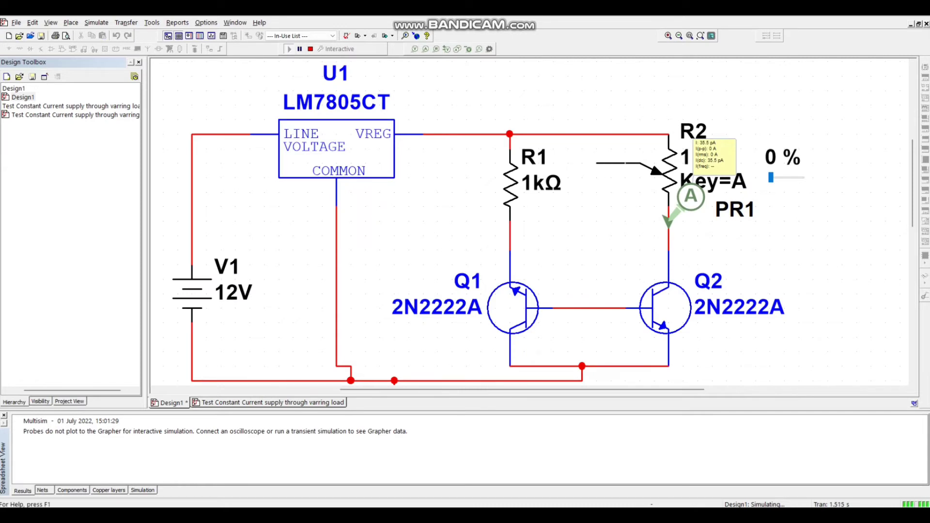
pyautogui.click(596, 133)
pyautogui.scroll(5, 783, 156)
pyautogui.moveTo(731, 201); pyautogui.dragTo(760, 201)
pyautogui.scroll(-5, 760, 201)
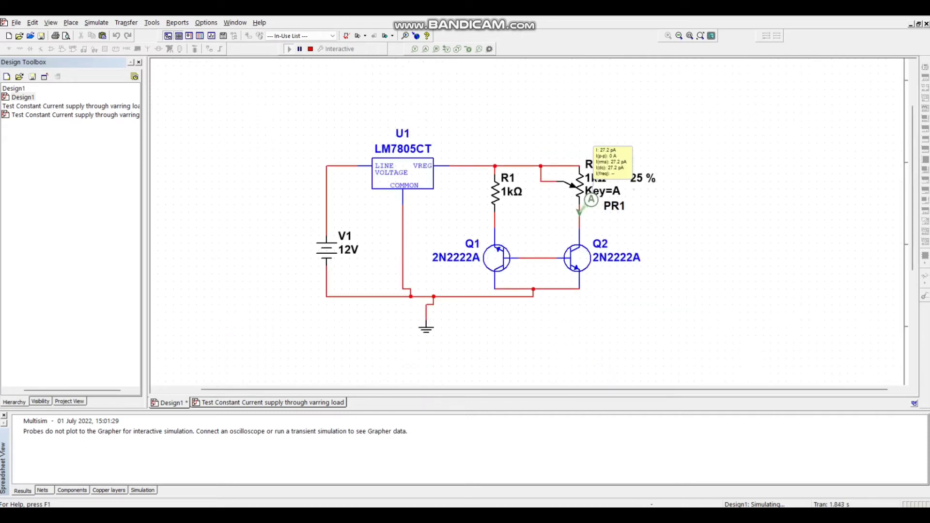
# Step: Stop the simulation and delete the potentiometer R2 together with its wiper wire
pyautogui.click(310, 48)
pyautogui.scroll(6, 574, 189)
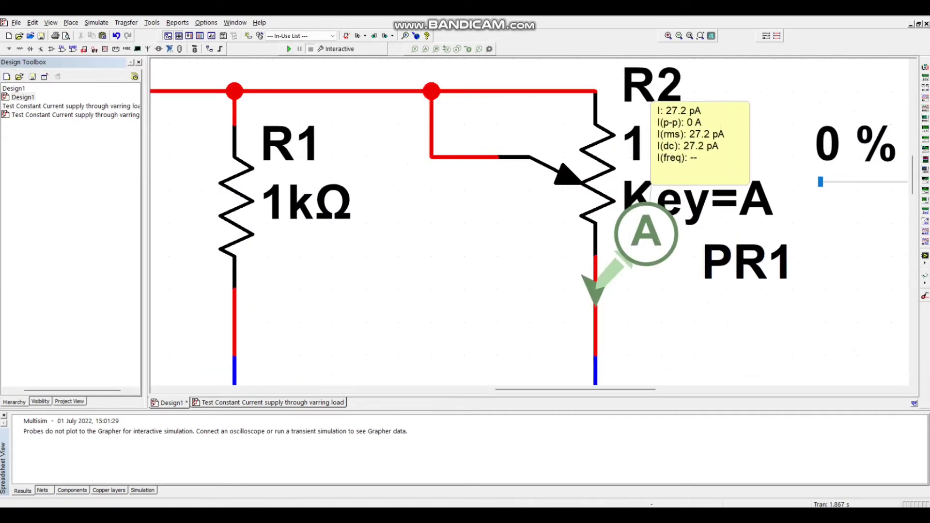
pyautogui.click(432, 124)
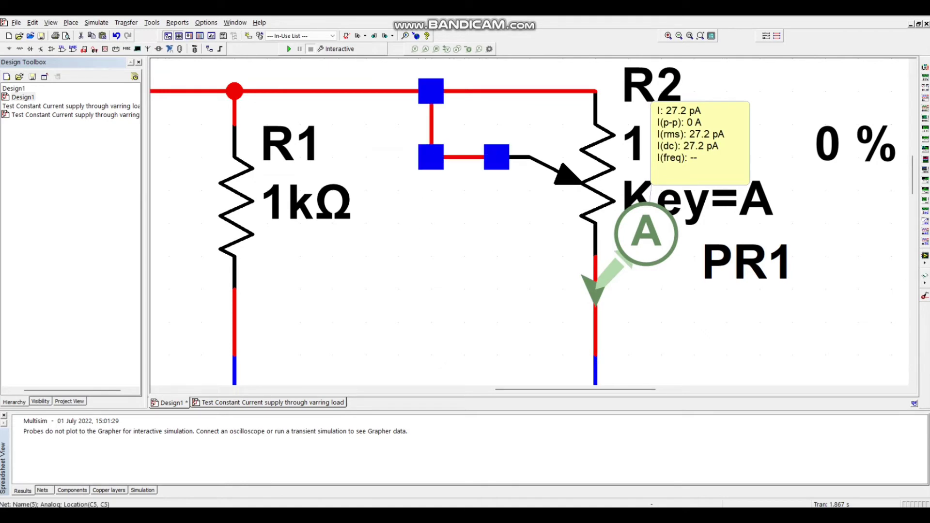
pyautogui.press('Delete')
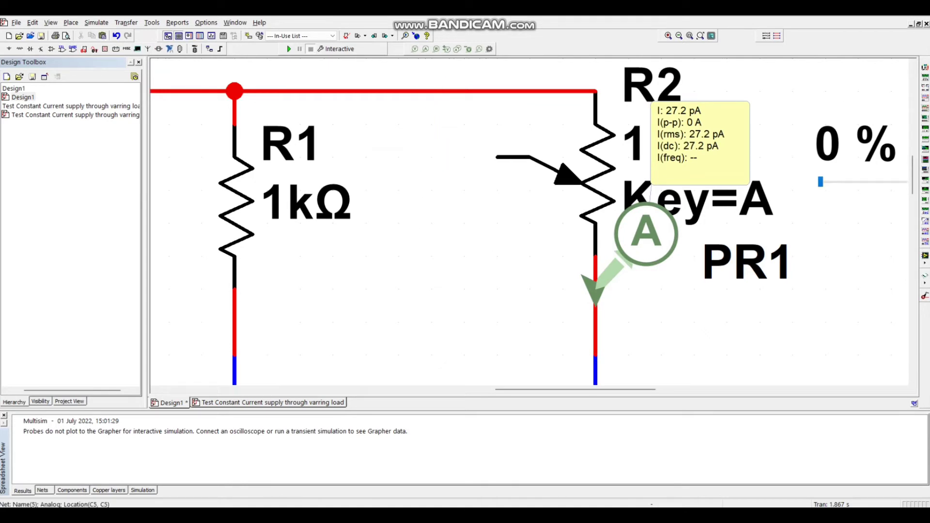
pyautogui.click(596, 169)
pyautogui.press('Delete')
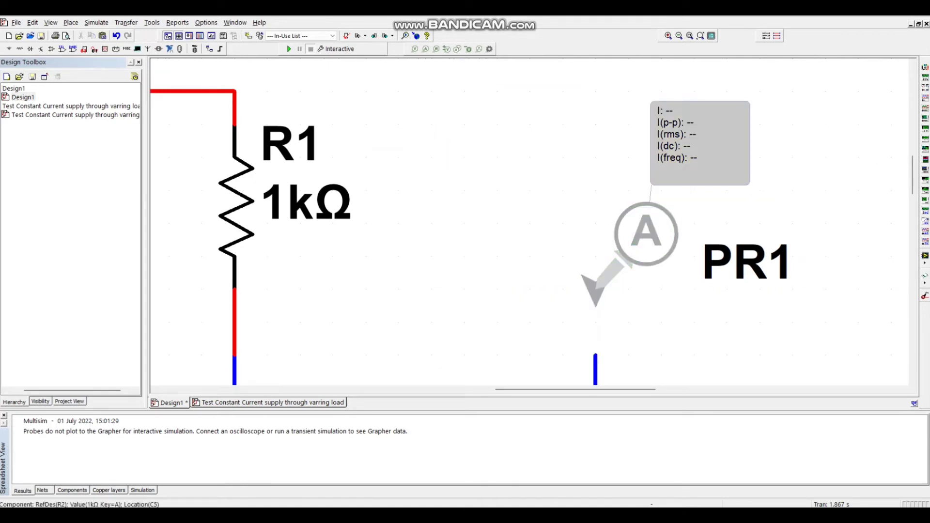
# Step: Place a copy of the 1kΩ resistor R1 above Q2, keeping the original R1 in the circuit
pyautogui.scroll(-5, 589, 173)
pyautogui.click(518, 180)
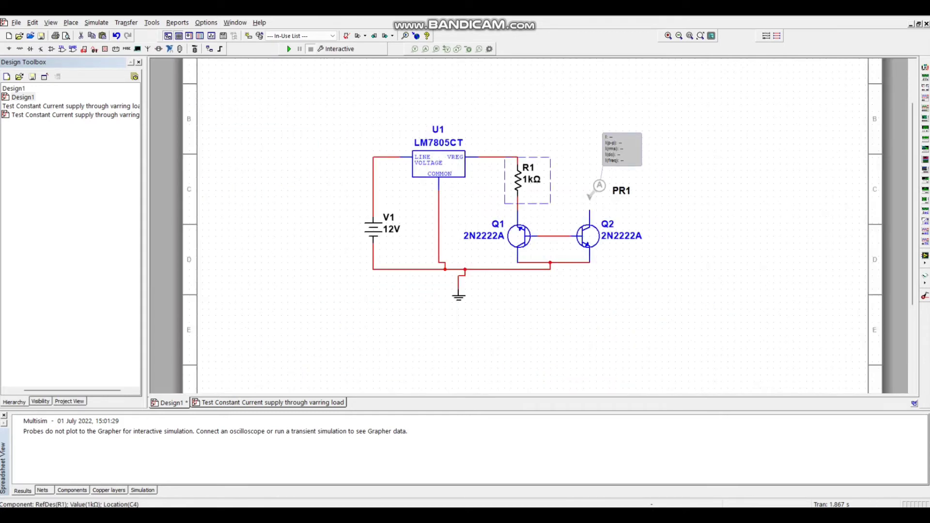
pyautogui.press('Delete')
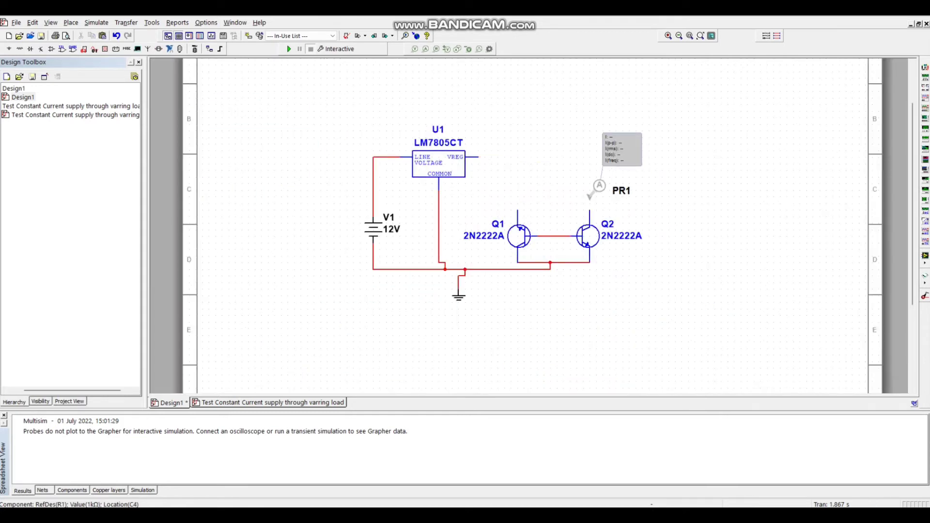
pyautogui.hotkey('ctrl', 'z')
pyautogui.hotkey('ctrl', 'v')
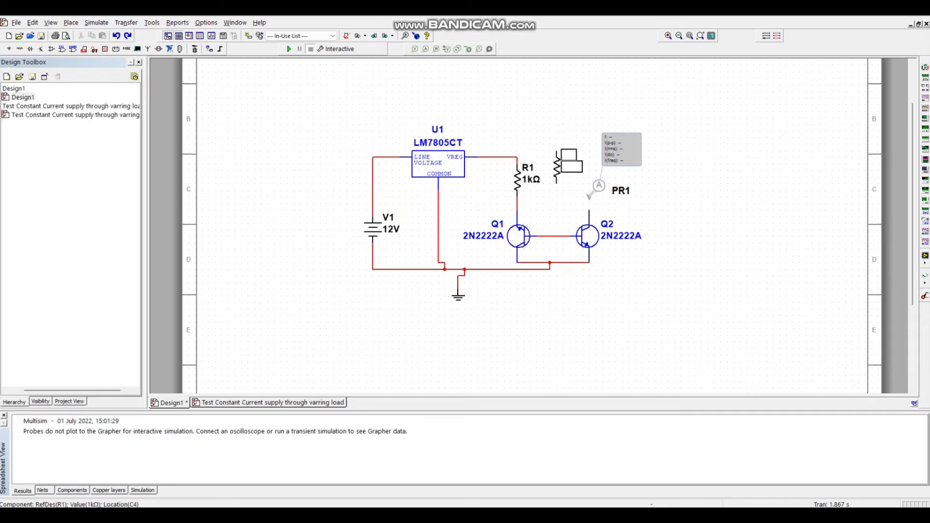
pyautogui.click(588, 167)
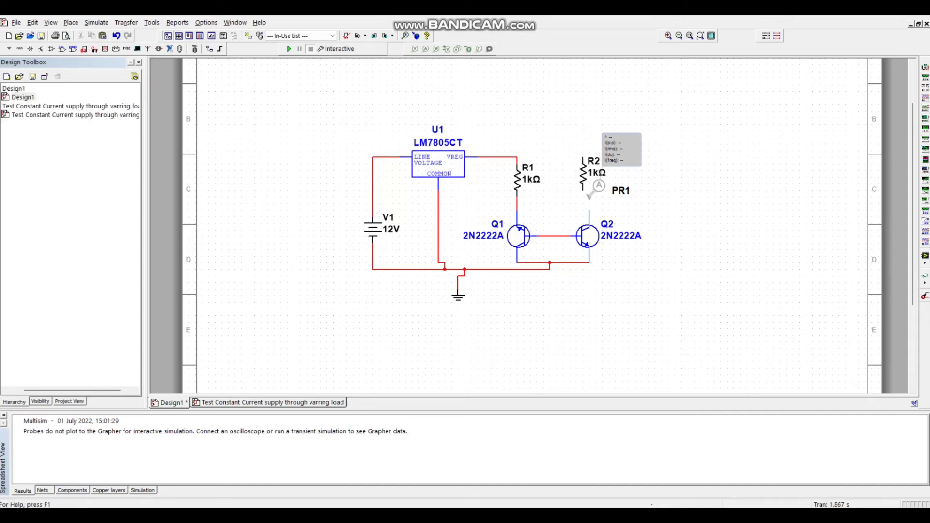
# Step: Wire the lower end of the new resistor R2 to Q2's upper terminal and its upper end to the junction above R1
pyautogui.click(582, 190)
pyautogui.click(590, 210)
pyautogui.click(583, 157)
pyautogui.click(517, 157)
pyautogui.rightClick(535, 131)
pyautogui.press('Escape')
# Step: Move the current probe PR1 onto the upper wire between R1 and R2
pyautogui.moveTo(594, 191); pyautogui.dragTo(568, 152)
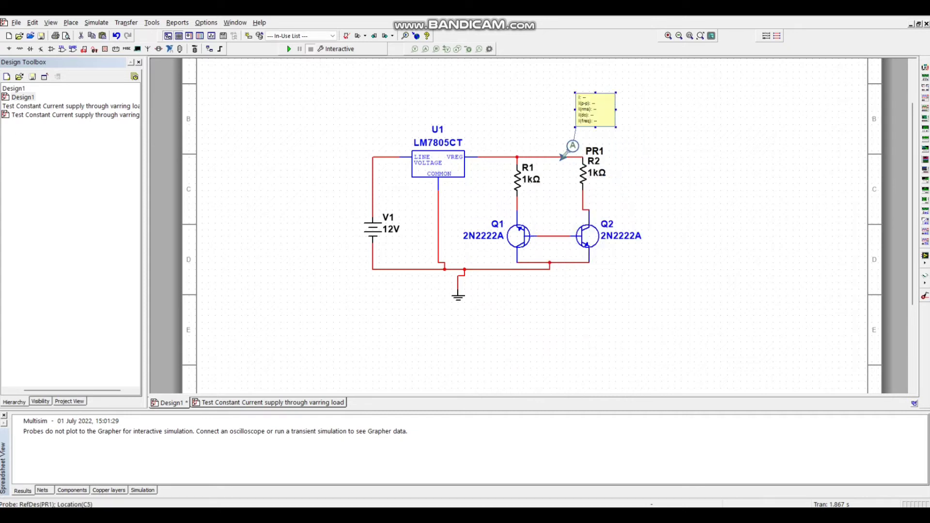
pyautogui.scroll(6, 575, 149)
pyautogui.scroll(-5, 576, 149)
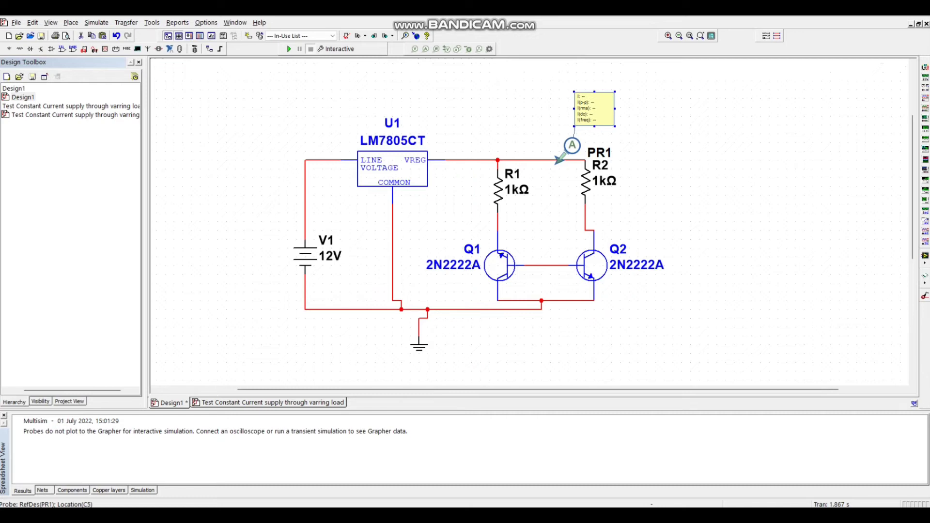
pyautogui.scroll(4, 471, 213)
pyautogui.scroll(-5, 556, 132)
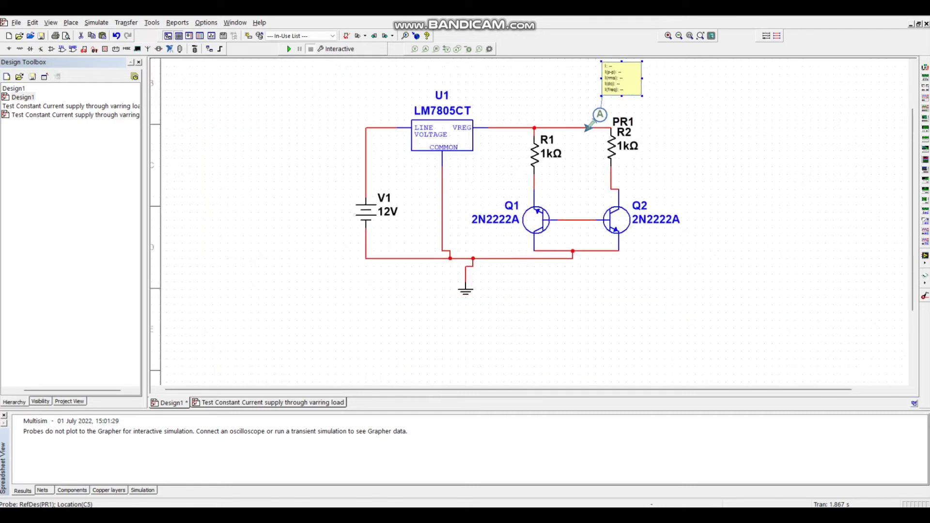
# Step: Run the interactive simulation to read the current at PR1 in the R2 branch, and stop it
pyautogui.scroll(3, 584, 87)
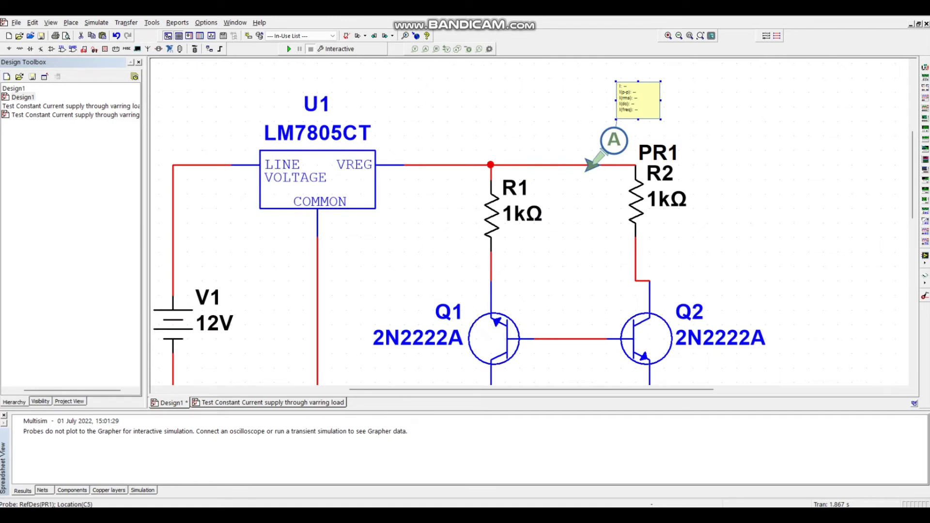
pyautogui.scroll(5, 661, 69)
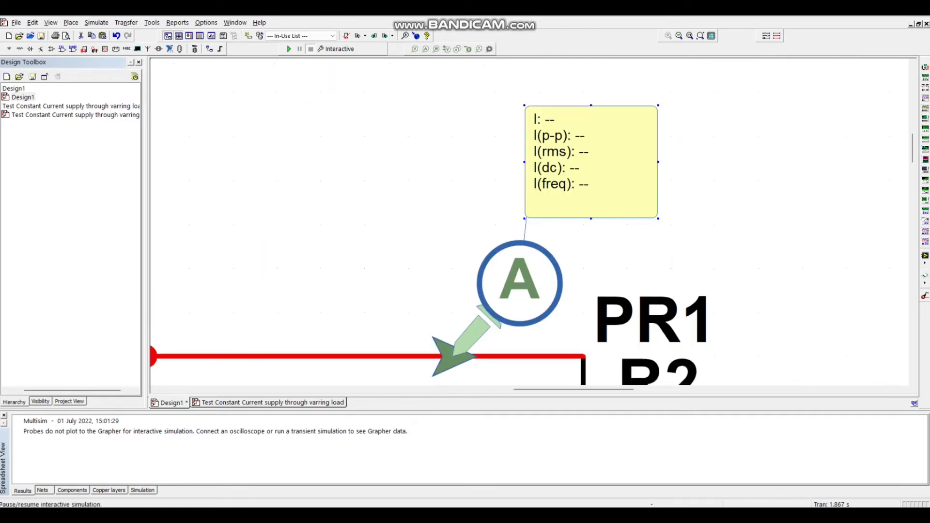
pyautogui.press('F5')
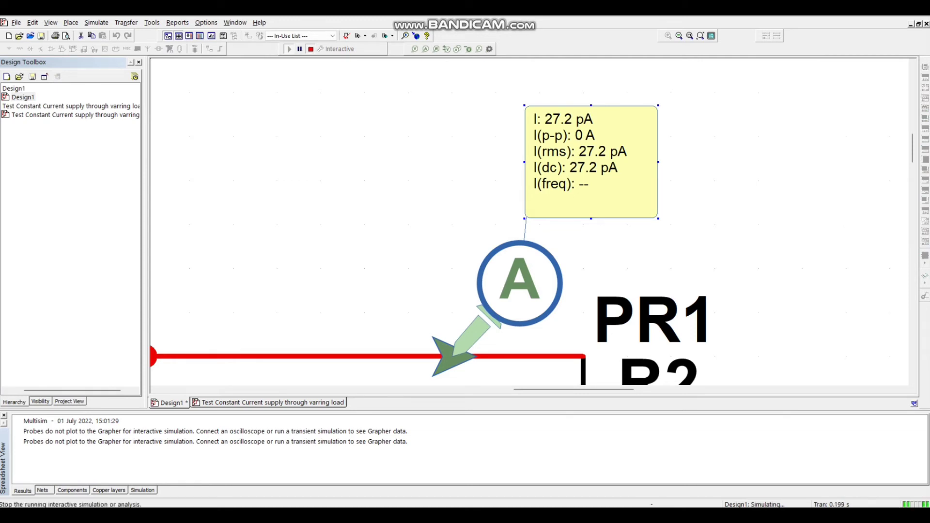
pyautogui.click(310, 48)
# Step: Set the resistance of R1 to 27 Ω
pyautogui.scroll(-5, 529, 221)
pyautogui.scroll(-3, 450, 312)
pyautogui.doubleClick(396, 345)
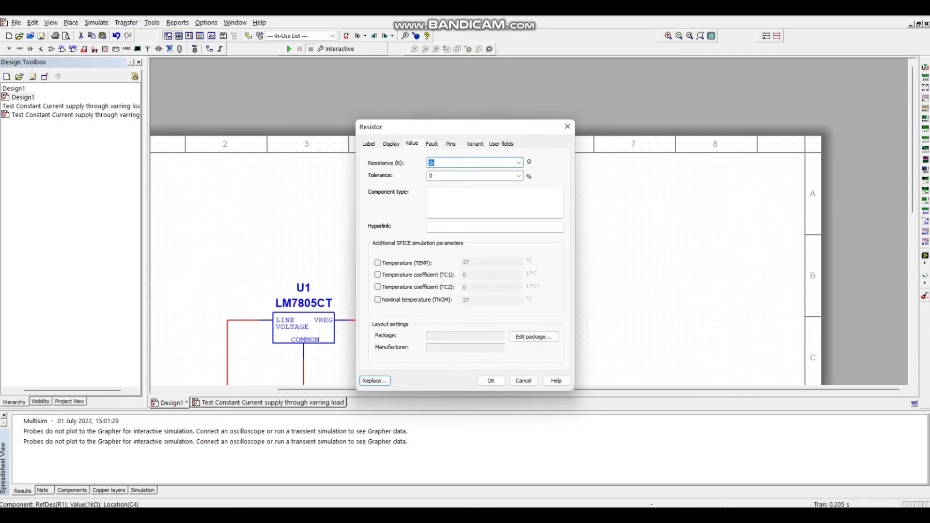
pyautogui.write('27')
pyautogui.press('Return')
pyautogui.scroll(-3, 434, 286)
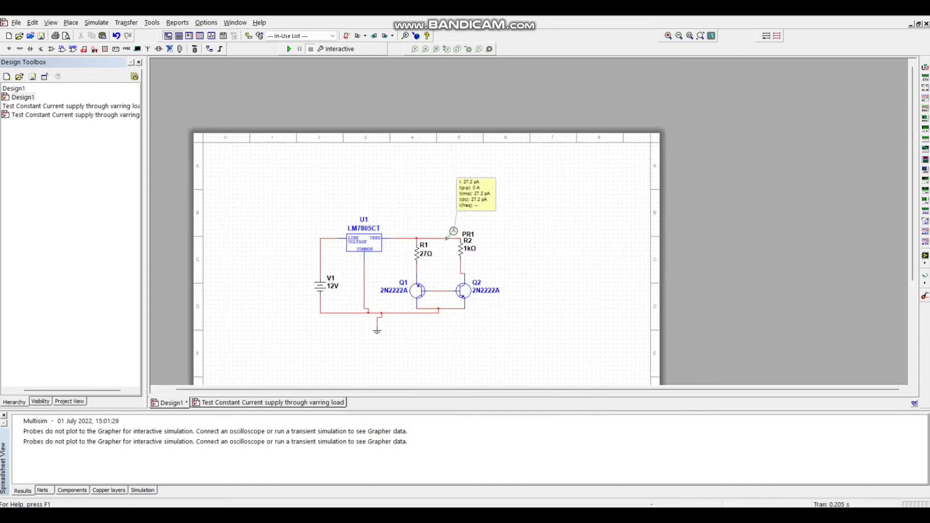
# Step: Run the interactive simulation and read the current at PR1 in the R2 branch
pyautogui.scroll(2, 434, 286)
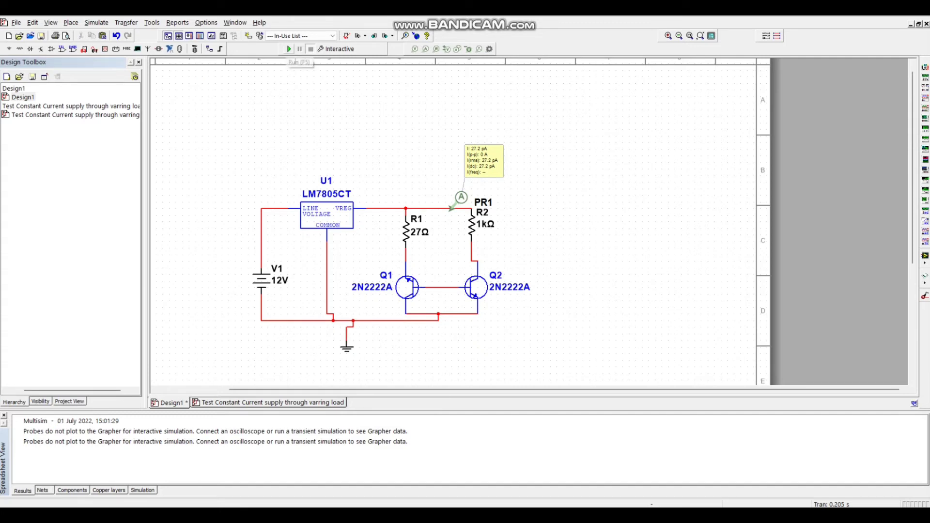
pyautogui.click(289, 48)
pyautogui.scroll(5, 425, 144)
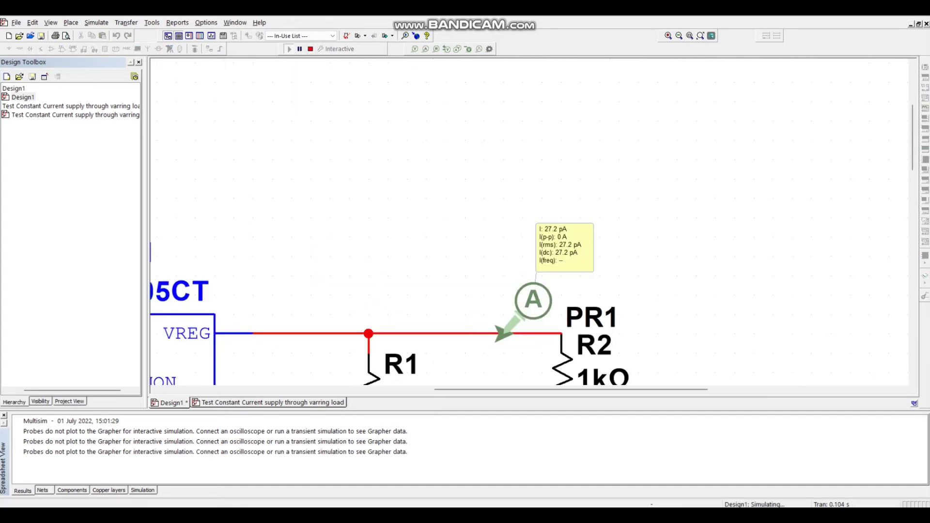
pyautogui.scroll(-7, 426, 145)
pyautogui.scroll(5, 350, 291)
pyautogui.scroll(-3, 341, 298)
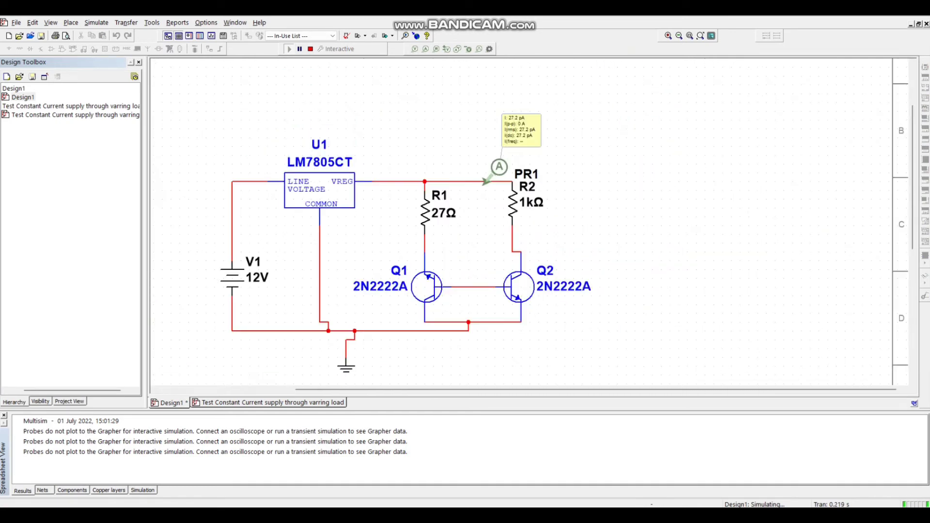
# Step: Place a voltage probe on the wire between R2 and Q2's collector and read its voltage
pyautogui.click(415, 49)
pyautogui.click(514, 231)
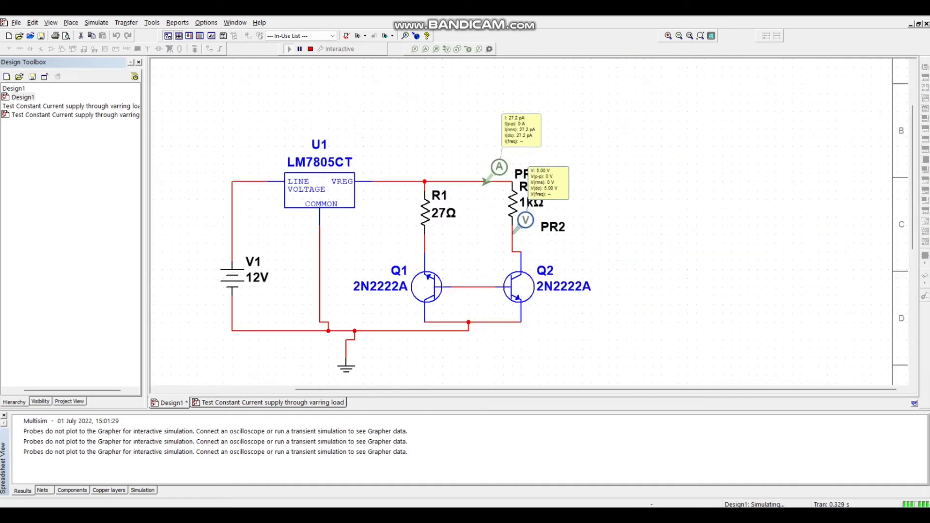
pyautogui.scroll(4, 527, 201)
pyautogui.scroll(-3, 527, 201)
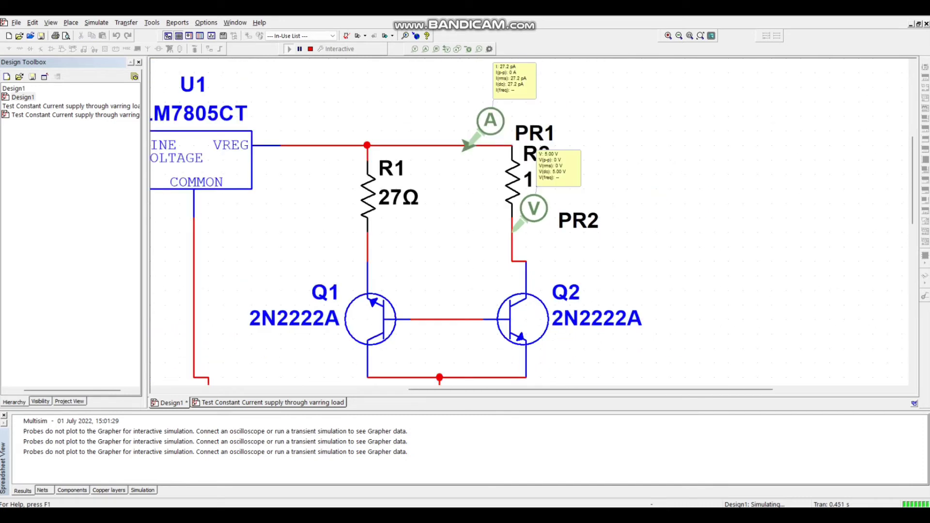
pyautogui.scroll(4, 528, 202)
pyautogui.scroll(-4, 527, 201)
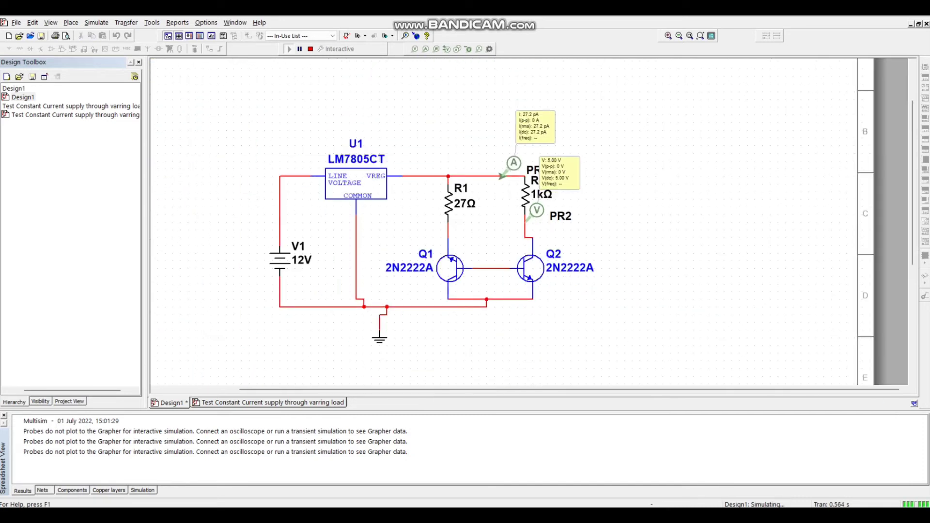
pyautogui.scroll(3, 538, 218)
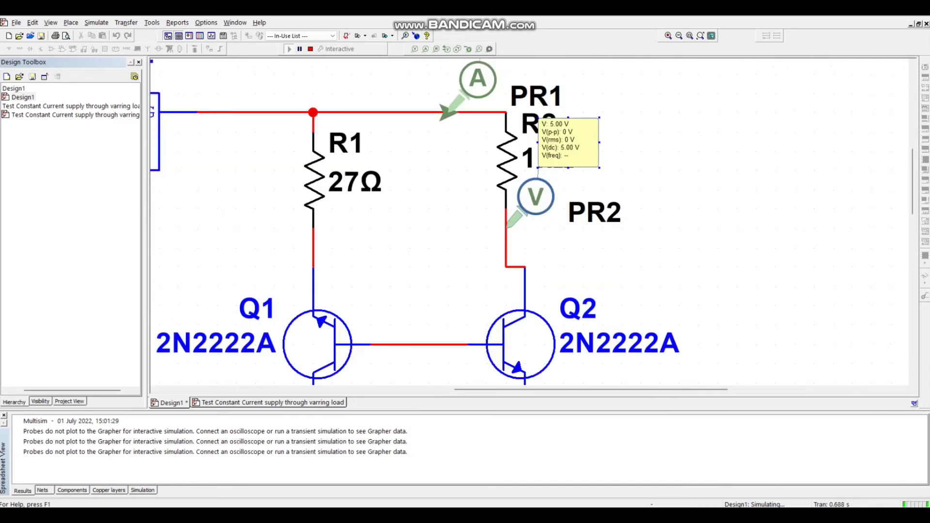
# Step: Move voltage probe PR2 onto the wire joining the bases of Q1 and Q2, read its voltage, and stop the simulation
pyautogui.moveTo(536, 196); pyautogui.dragTo(458, 313)
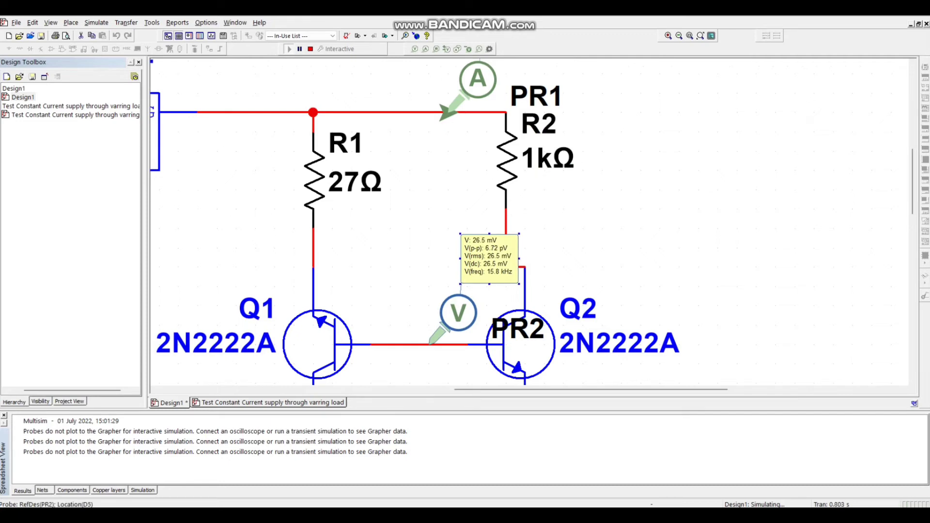
pyautogui.scroll(5, 402, 327)
pyautogui.scroll(-6, 402, 327)
pyautogui.scroll(-2, 396, 332)
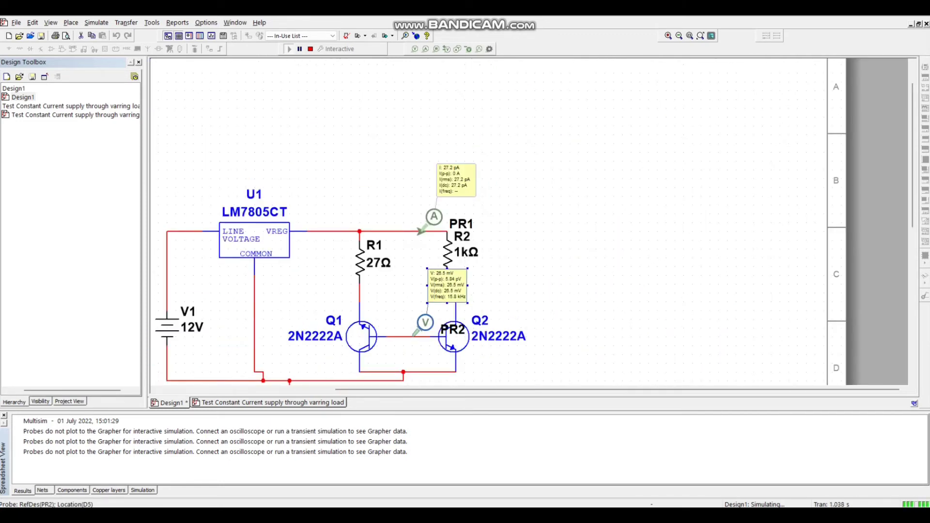
pyautogui.scroll(-2, 311, 305)
pyautogui.scroll(6, 438, 282)
pyautogui.scroll(-7, 437, 282)
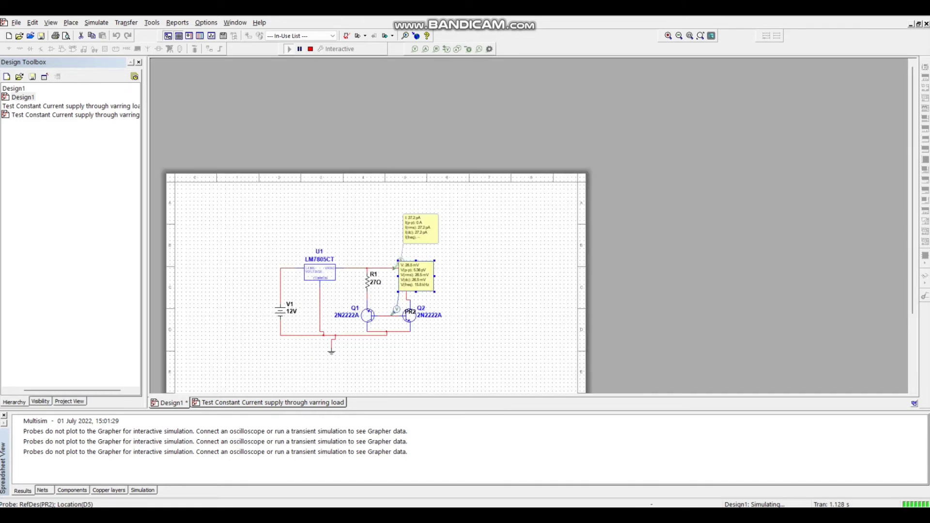
pyautogui.scroll(5, 332, 340)
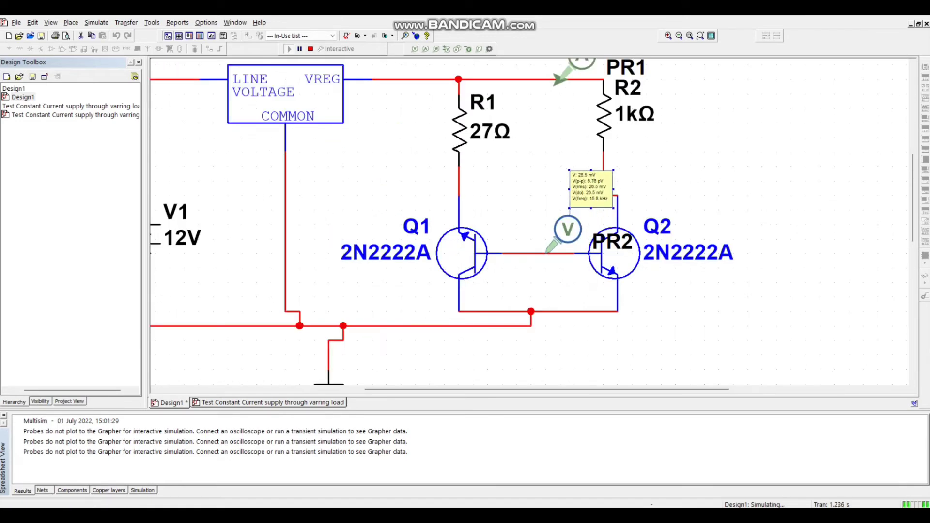
pyautogui.click(310, 49)
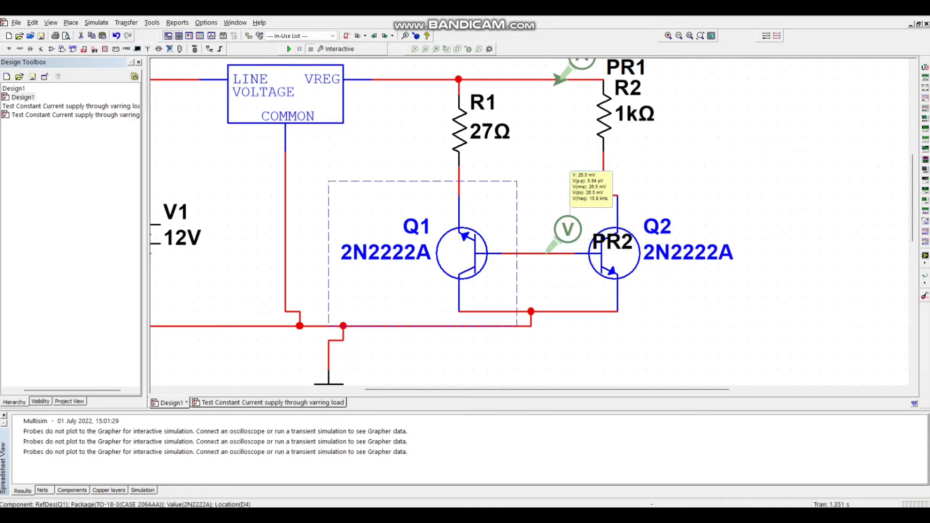
# Step: Delete the wires connecting Q1 to R1, to Q2's base and to the lower ground line
pyautogui.click(458, 181)
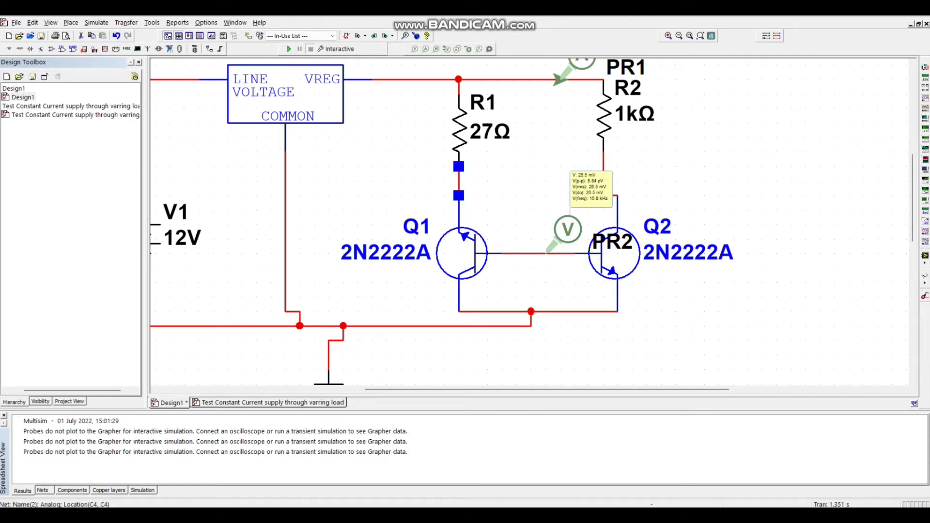
pyautogui.press('Delete')
pyautogui.click(524, 253)
pyautogui.press('Delete')
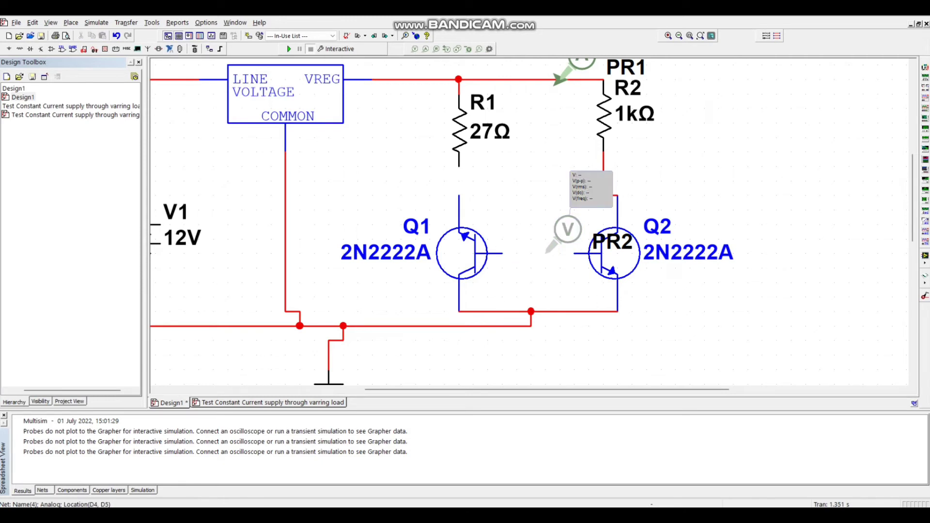
pyautogui.click(495, 312)
pyautogui.press('Delete')
pyautogui.click(460, 253)
pyautogui.hotkey('ctrl', 'r')
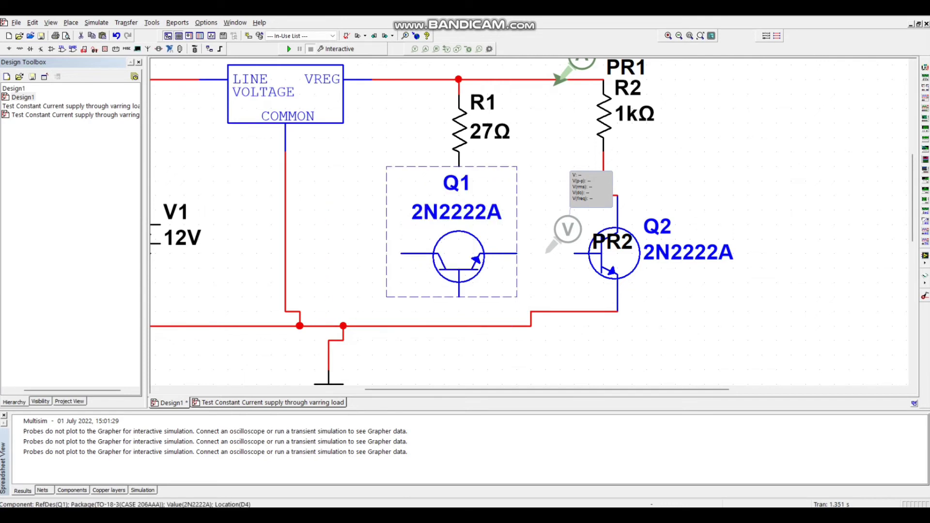
pyautogui.hotkey('ctrl', 'r')
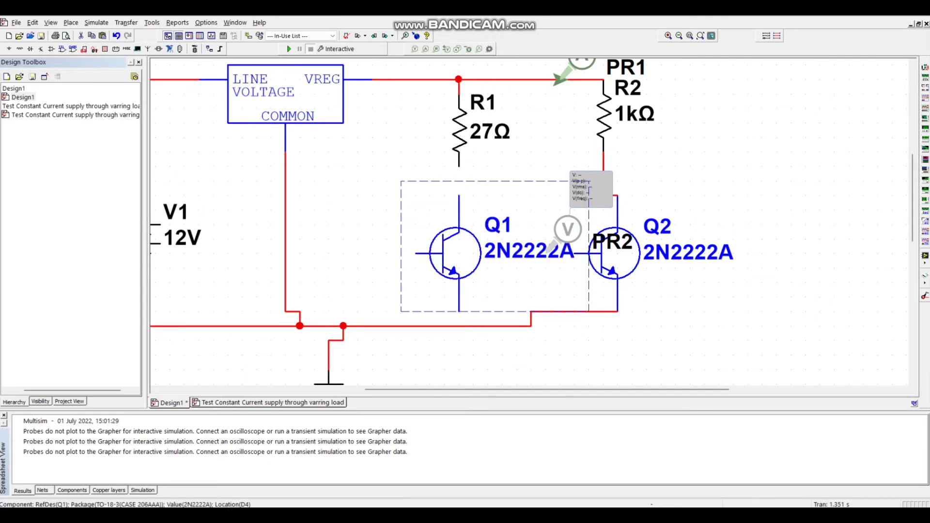
pyautogui.hotkey('ctrl', 'r')
pyautogui.hotkey('ctrl', 'r')
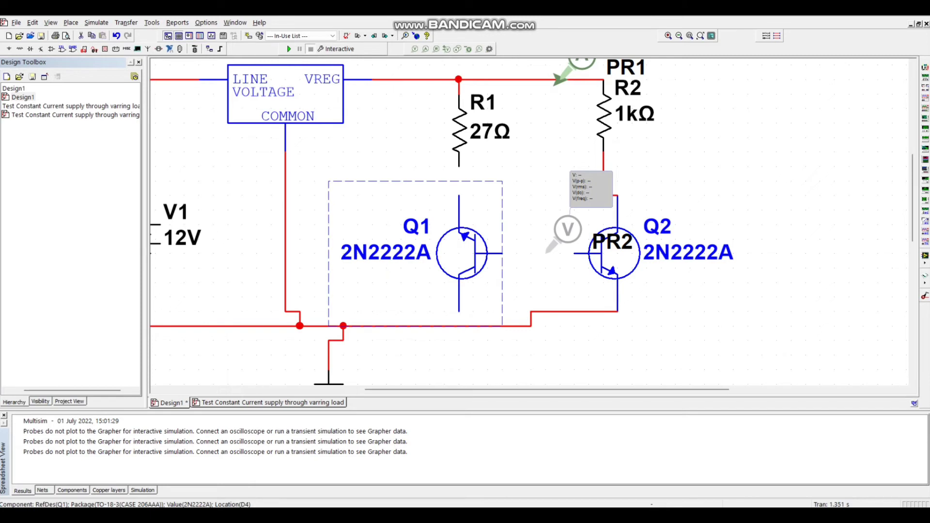
# Step: Flip Q1 vertically and move it down so its emitter connects to the ground wire
pyautogui.moveTo(460, 253); pyautogui.dragTo(461, 238)
pyautogui.rightClick(460, 238)
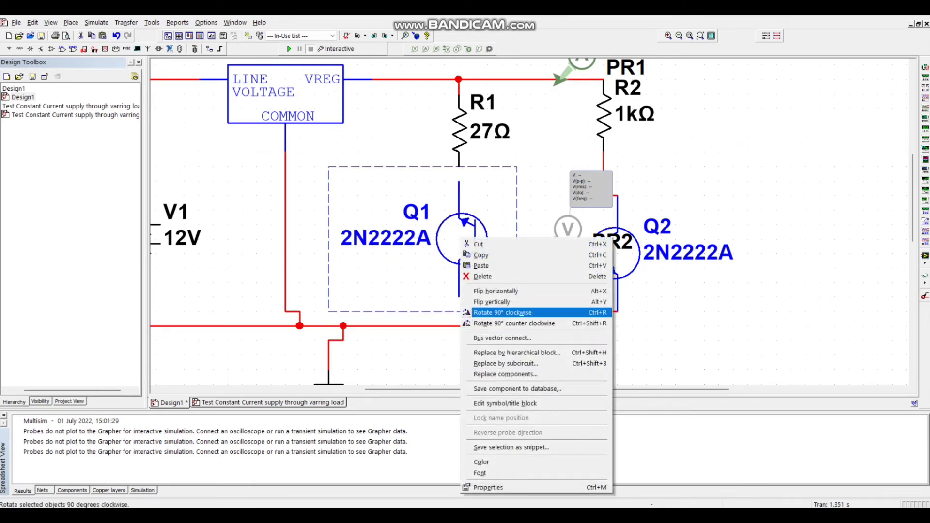
pyautogui.click(491, 302)
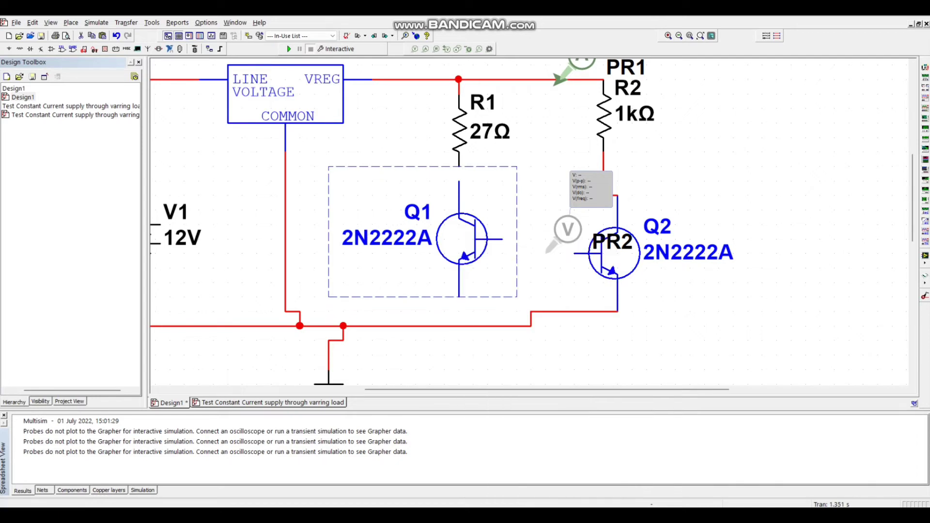
pyautogui.press('Escape')
pyautogui.moveTo(465, 255); pyautogui.dragTo(464, 285)
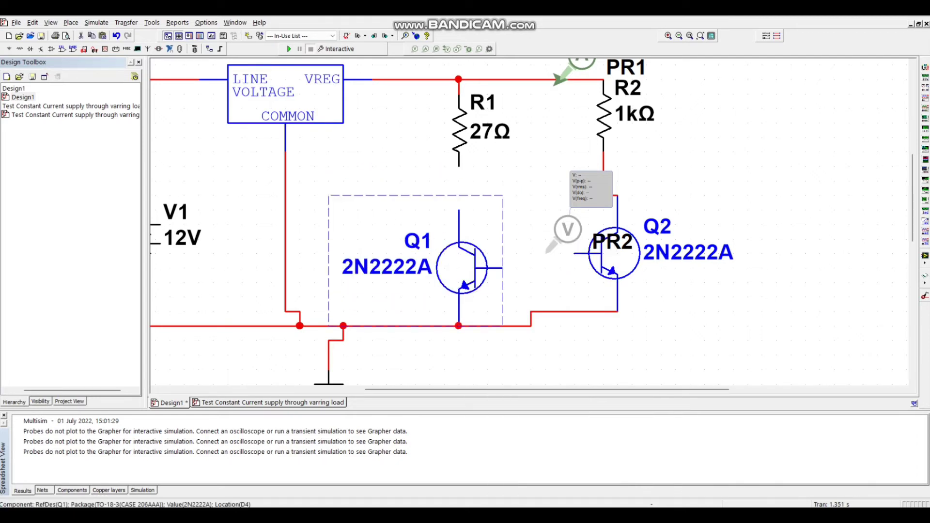
# Step: Wire Q1's base to Q2's base and Q1's collector to the lower end of R1
pyautogui.click(502, 267)
pyautogui.click(575, 253)
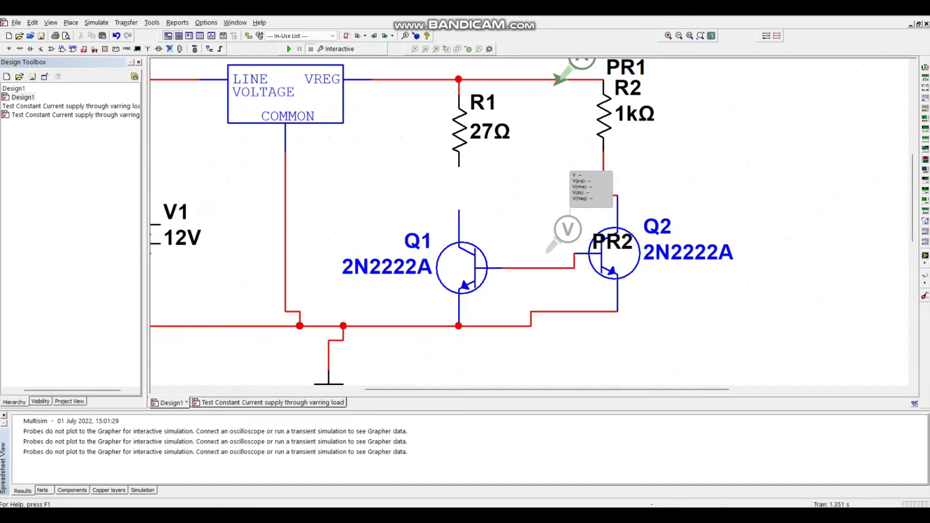
pyautogui.click(459, 210)
pyautogui.click(458, 166)
pyautogui.click(538, 268)
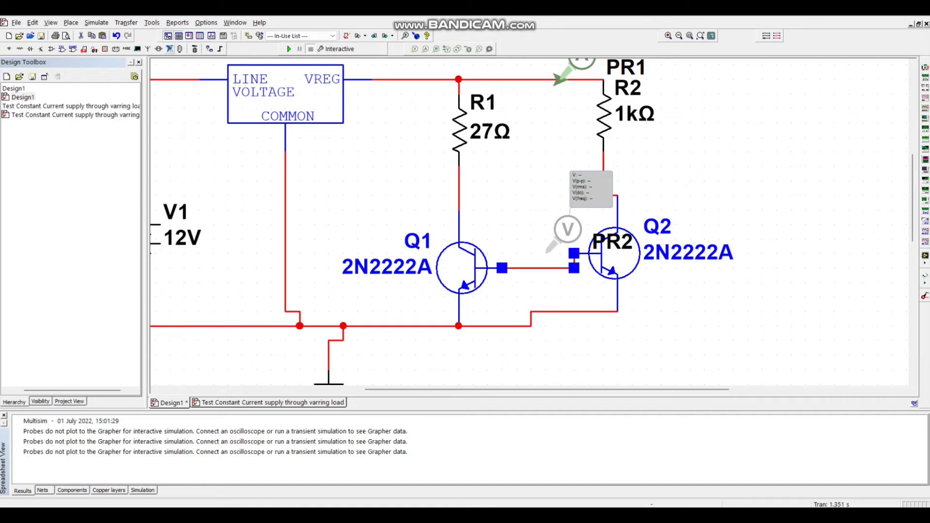
pyautogui.hotkey('alt', 'p')
pyautogui.press('Down')
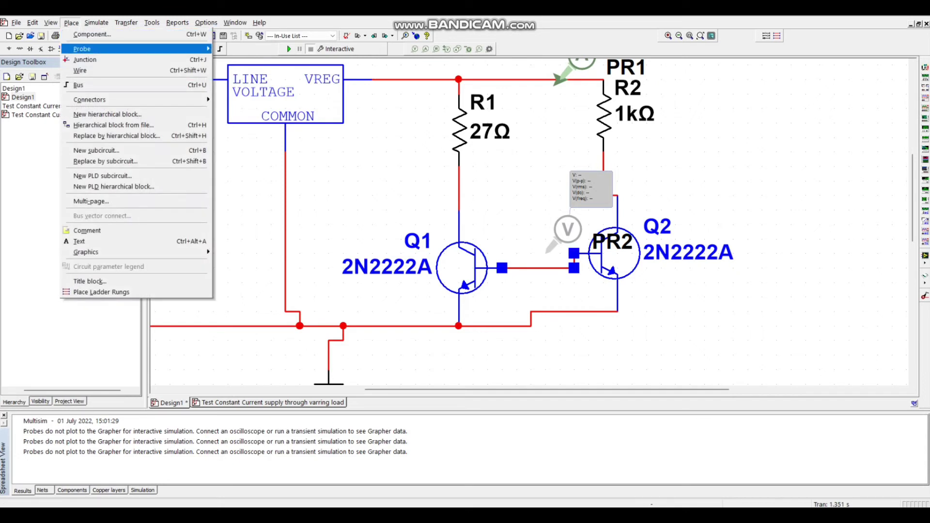
pyautogui.press('Down')
pyautogui.press('Down')
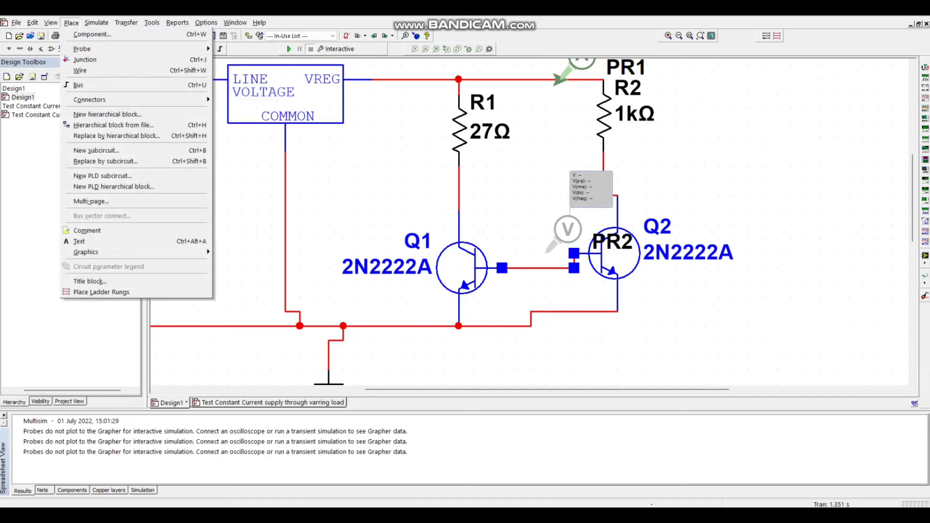
pyautogui.press('Escape')
pyautogui.press('Escape')
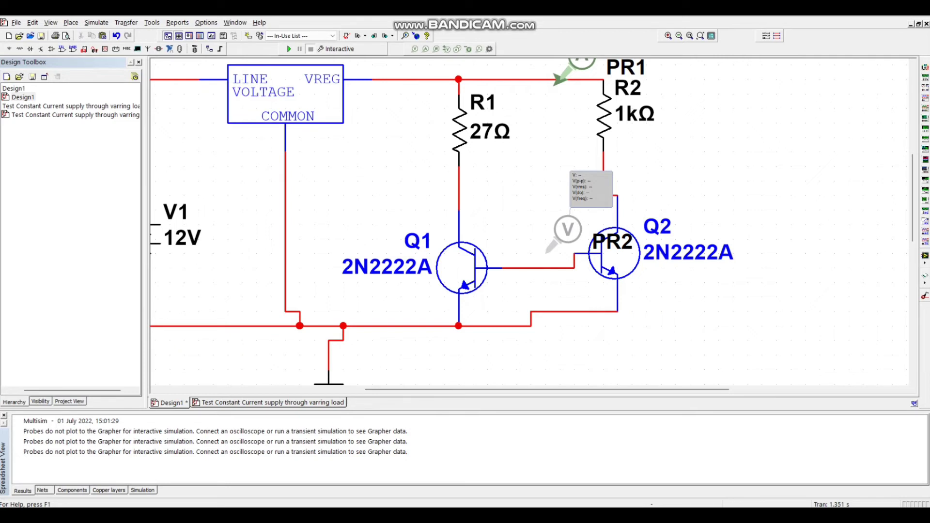
pyautogui.click(538, 268)
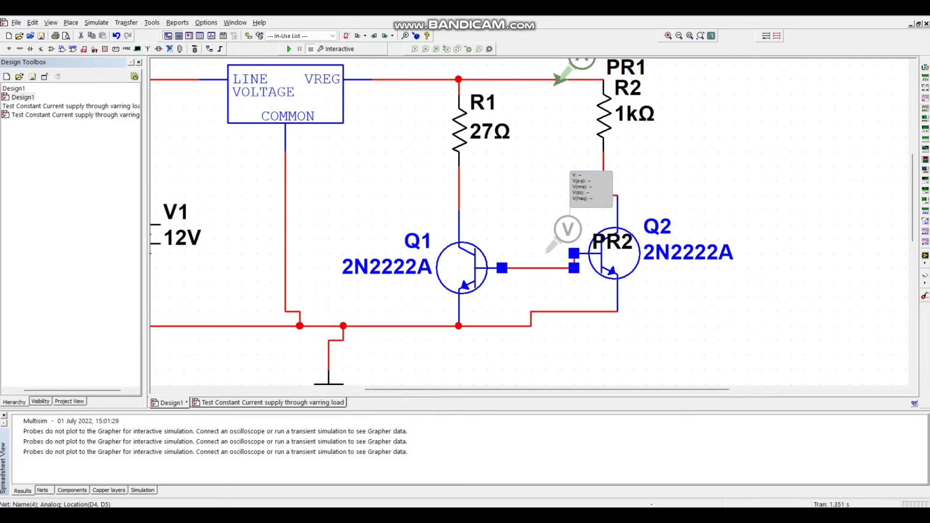
pyautogui.press('Escape')
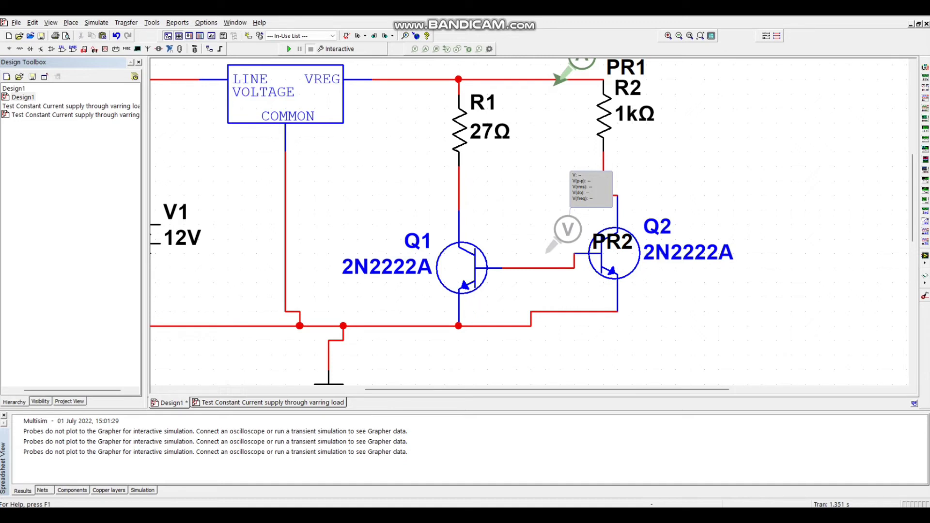
# Step: Shift the base wire up onto probe PR2's tip and wire it to the line between R1 and Q1's collector
pyautogui.moveTo(538, 268)
pyautogui.mouseDown()
pyautogui.moveTo(538, 239)
pyautogui.moveTo(538, 253)
pyautogui.mouseUp()
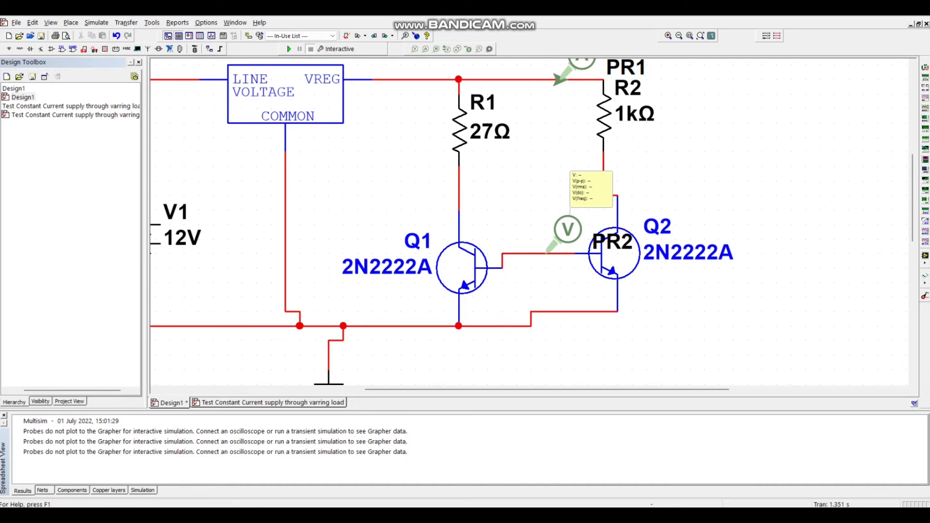
pyautogui.click(458, 196)
pyautogui.click(532, 253)
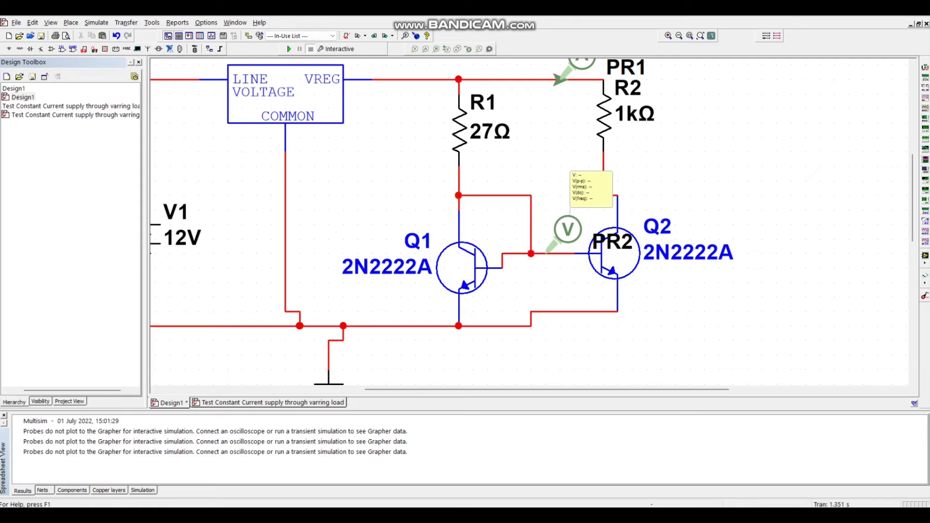
# Step: Run the simulation and read the current at PR1 and the base voltage at PR2 in the rewired circuit
pyautogui.scroll(-2, 556, 325)
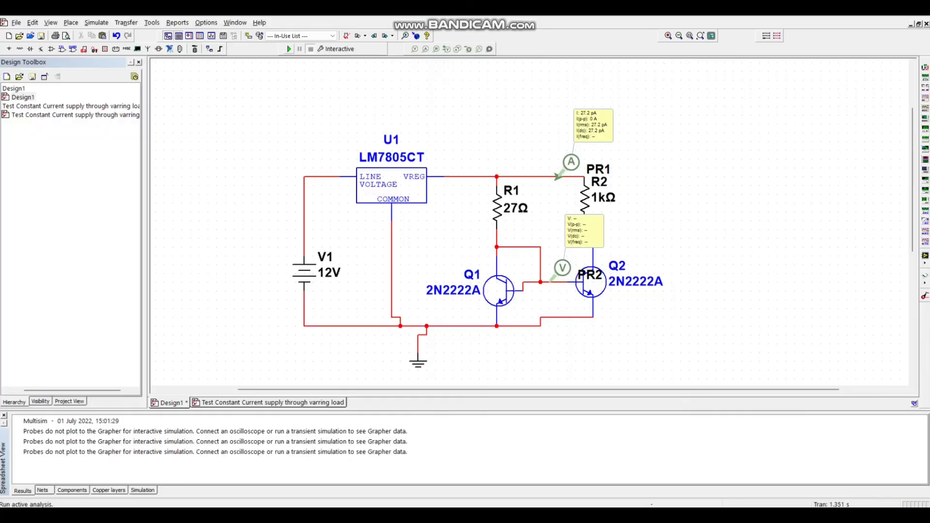
pyautogui.click(289, 49)
pyautogui.scroll(3, 466, 338)
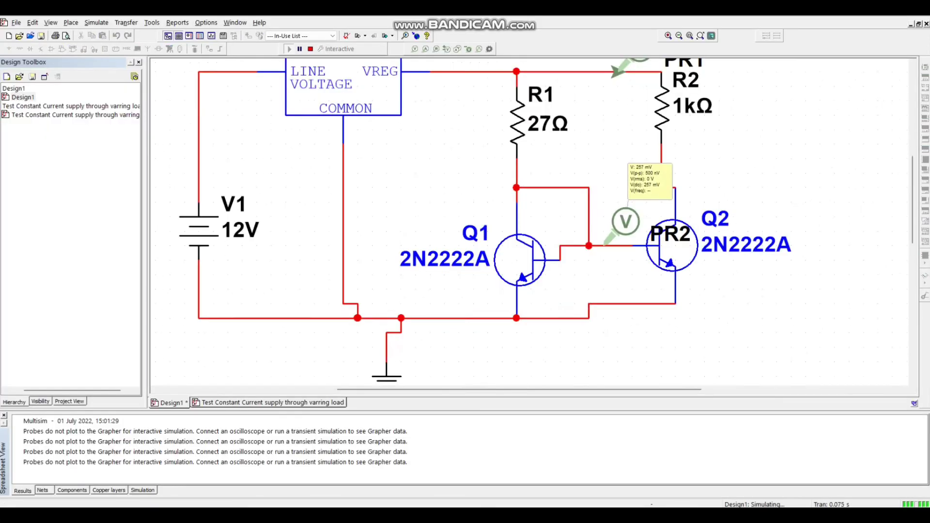
pyautogui.scroll(4, 511, 271)
pyautogui.scroll(-6, 485, 310)
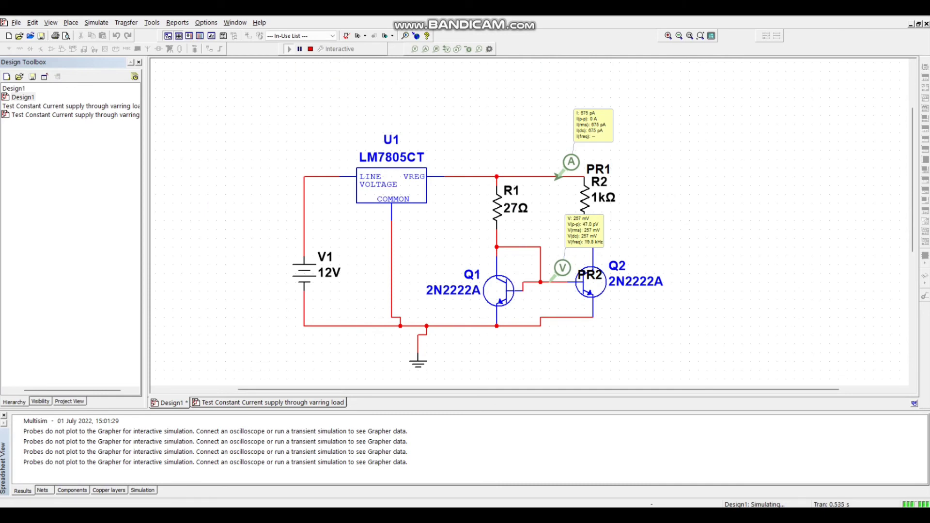
pyautogui.scroll(4, 551, 186)
pyautogui.scroll(-4, 551, 186)
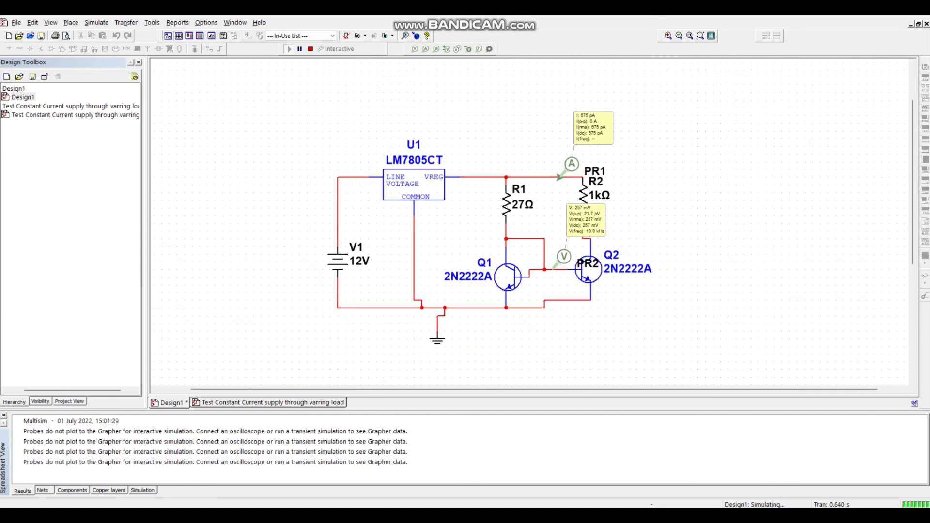
# Step: Stop the simulation and set load resistor R2 to 10 Ω
pyautogui.scroll(3, 571, 221)
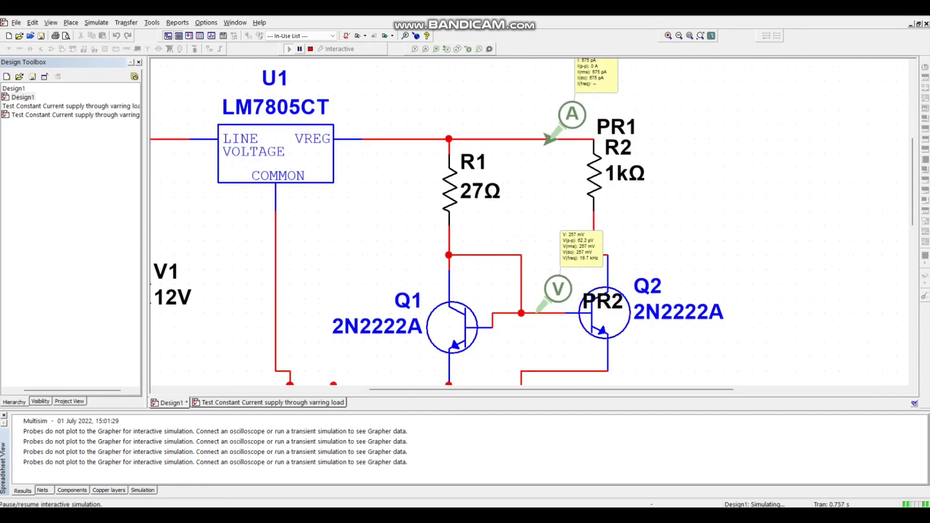
pyautogui.click(310, 49)
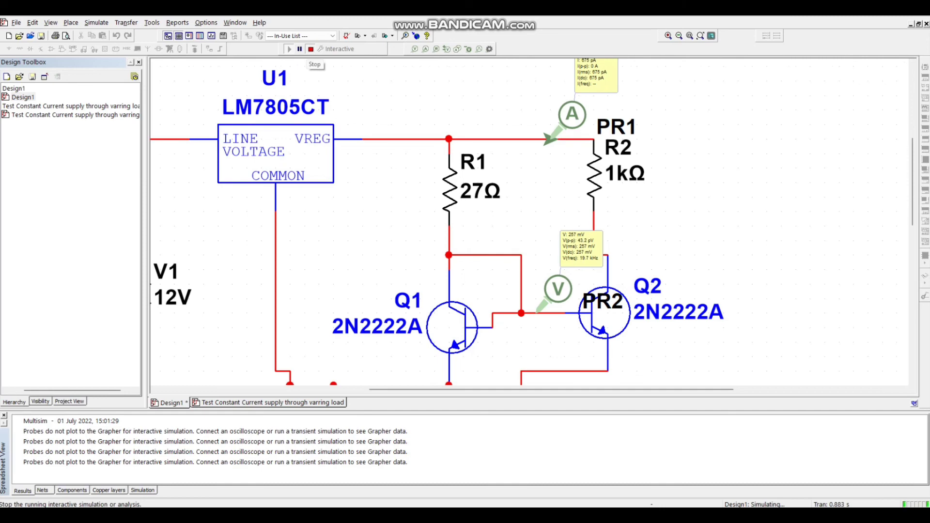
pyautogui.scroll(-3, 574, 156)
pyautogui.scroll(4, 670, 152)
pyautogui.scroll(-1, 632, 157)
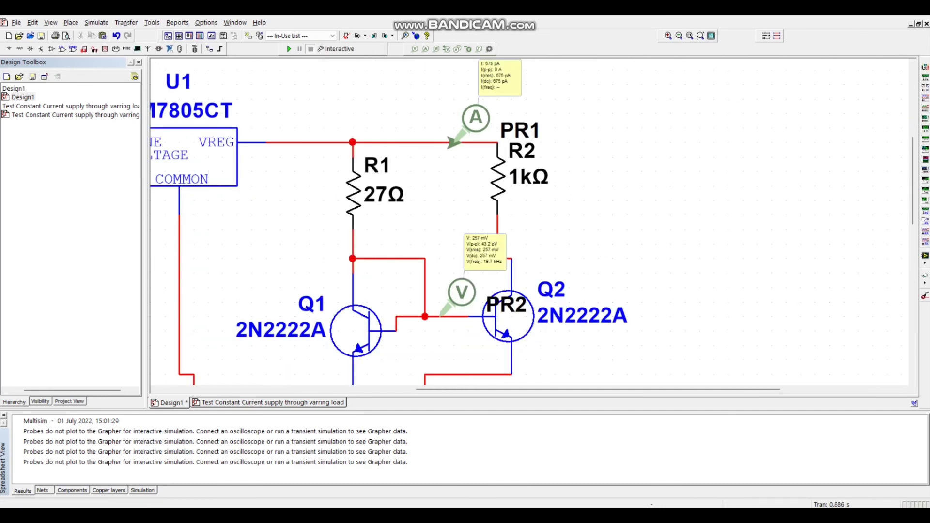
pyautogui.doubleClick(497, 178)
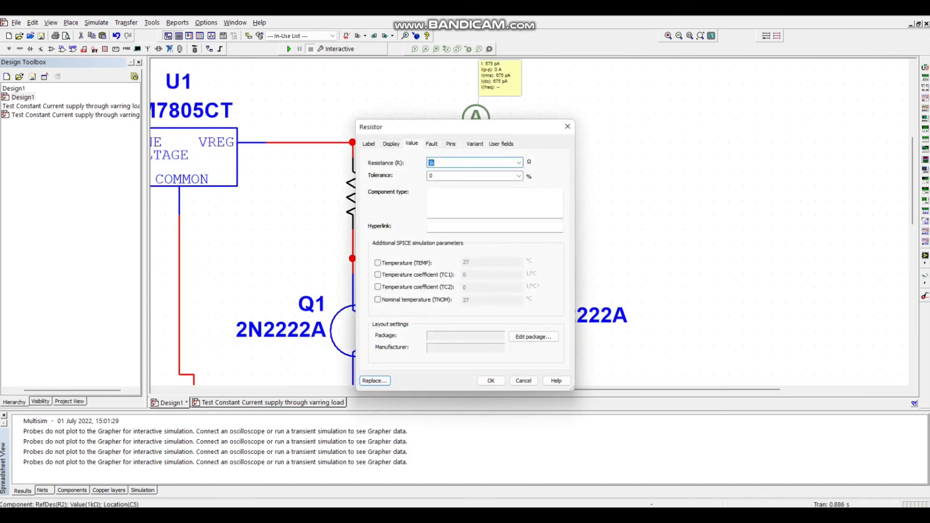
pyautogui.moveTo(429, 163); pyautogui.dragTo(432, 163)
pyautogui.press('BackSpace')
pyautogui.press('Delete')
pyautogui.write('10')
pyautogui.press('Return')
# Step: Run the simulation with the 10 Ω load, read the current at PR1 and the voltage at PR2, and stop it
pyautogui.scroll(-5, 473, 168)
pyautogui.scroll(1, 473, 168)
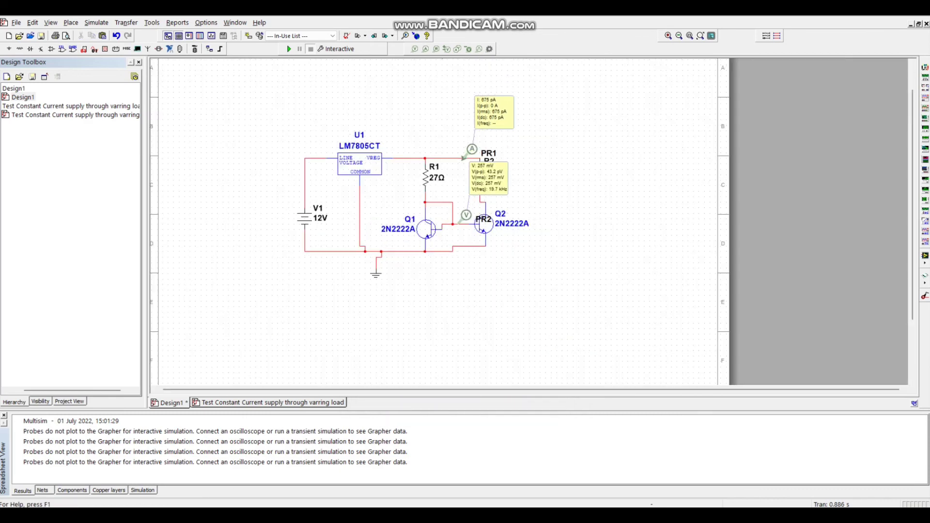
pyautogui.click(289, 49)
pyautogui.press('F5')
pyautogui.scroll(2, 466, 92)
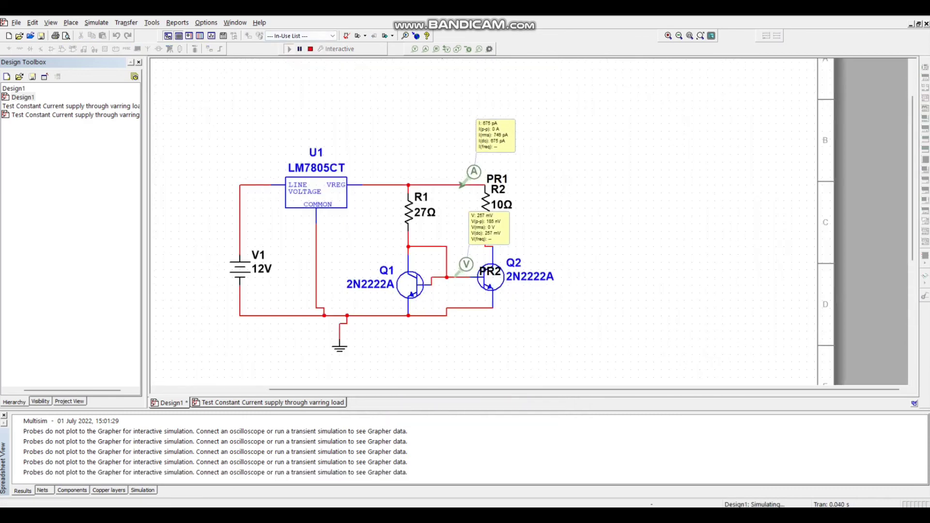
pyautogui.scroll(3, 488, 124)
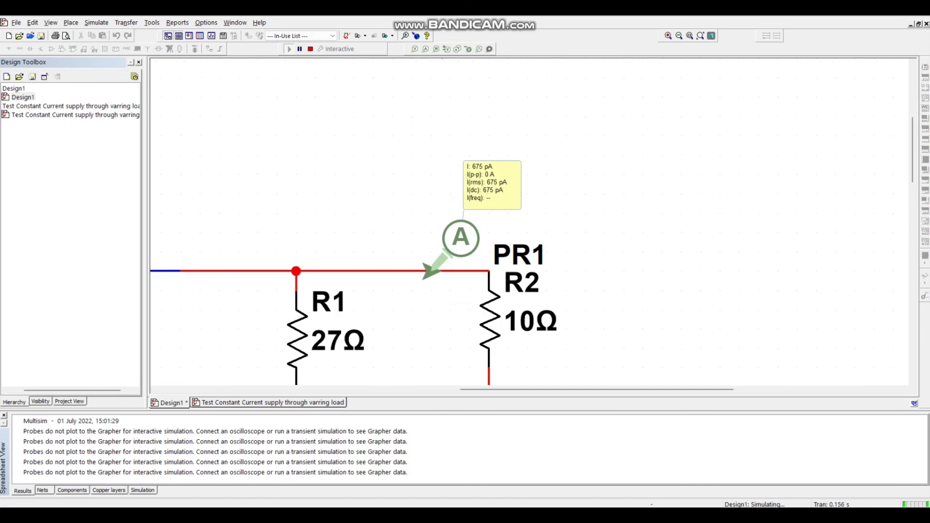
pyautogui.scroll(-4, 473, 167)
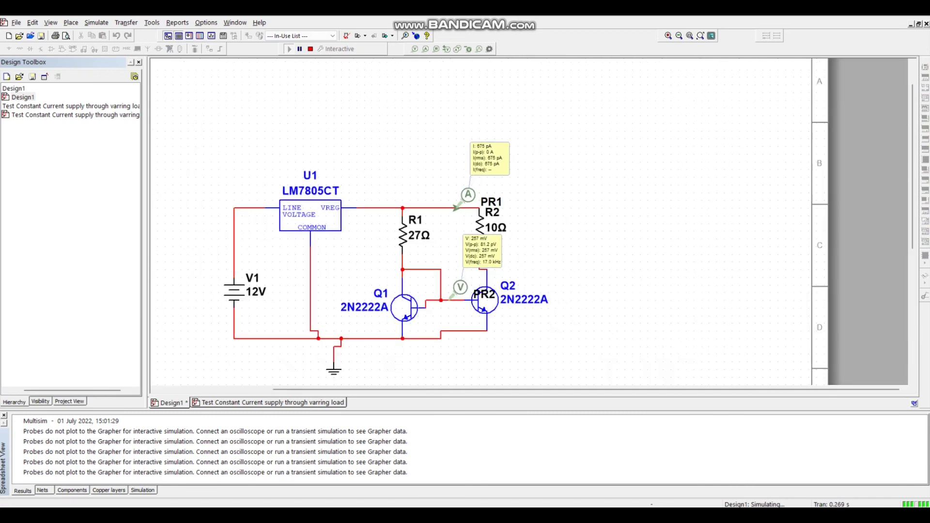
pyautogui.click(310, 49)
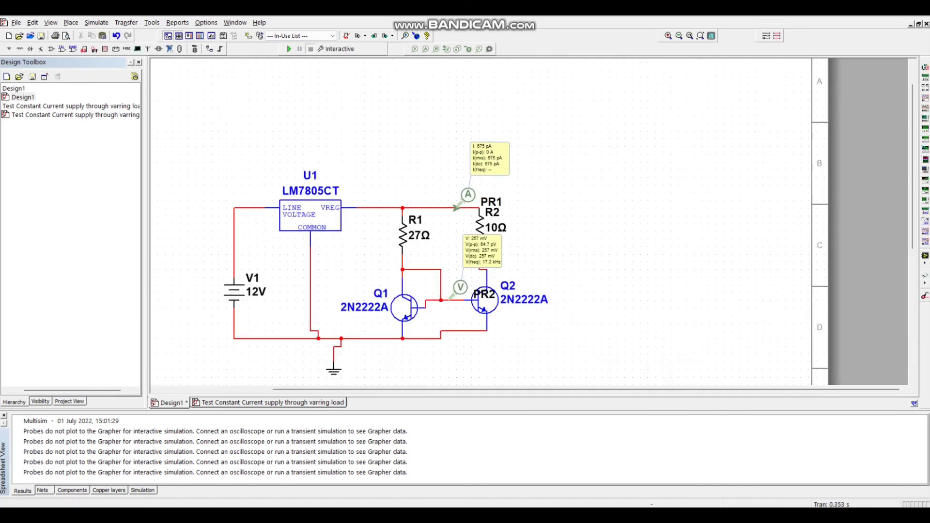
# Step: Set load resistor R2 to 20 Ω
pyautogui.doubleClick(480, 223)
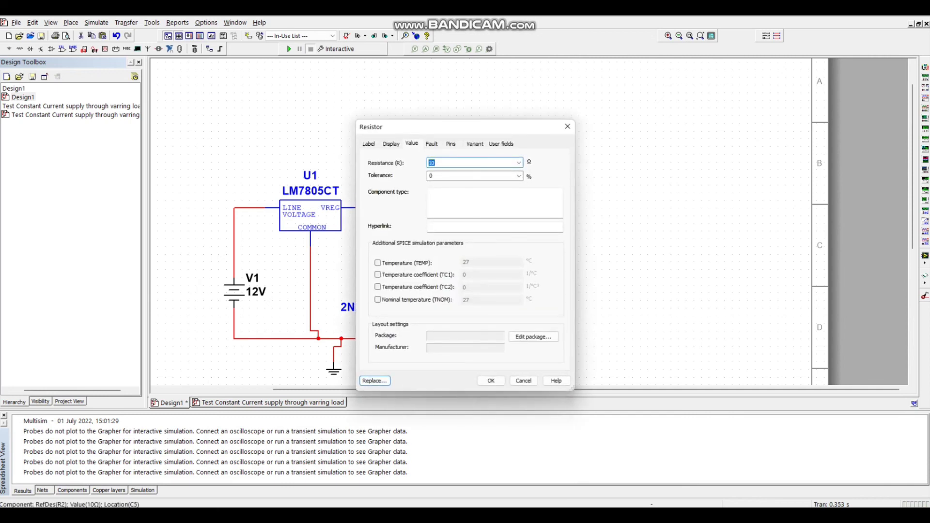
pyautogui.write('20')
pyautogui.press('Return')
# Step: Run the simulation with the 20 Ω load, read the current at probe PR1, and stop it
pyautogui.press('F5')
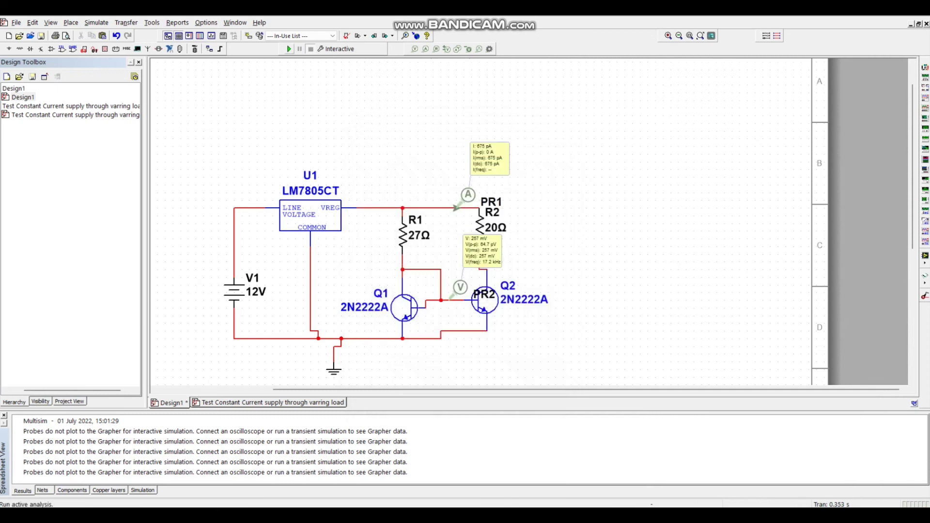
pyautogui.scroll(6, 451, 167)
pyautogui.scroll(-4, 432, 132)
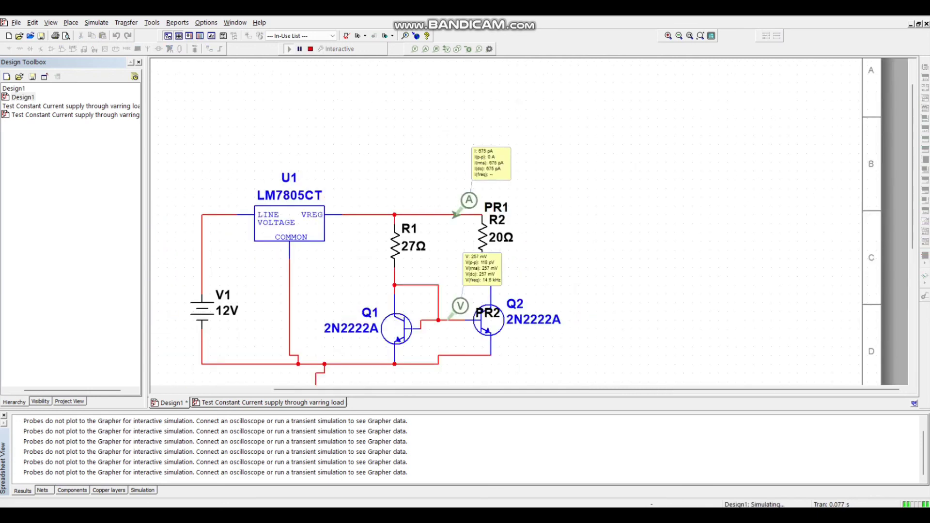
pyautogui.scroll(6, 453, 176)
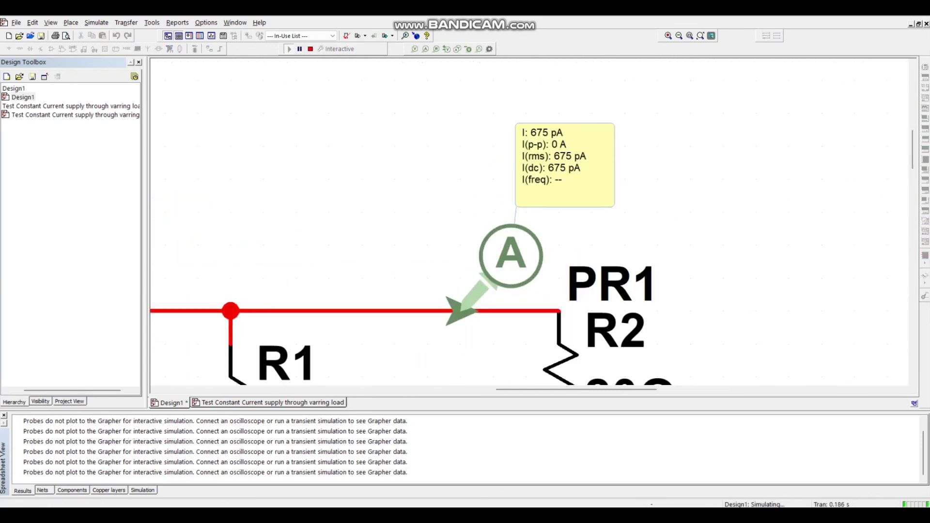
pyautogui.click(311, 49)
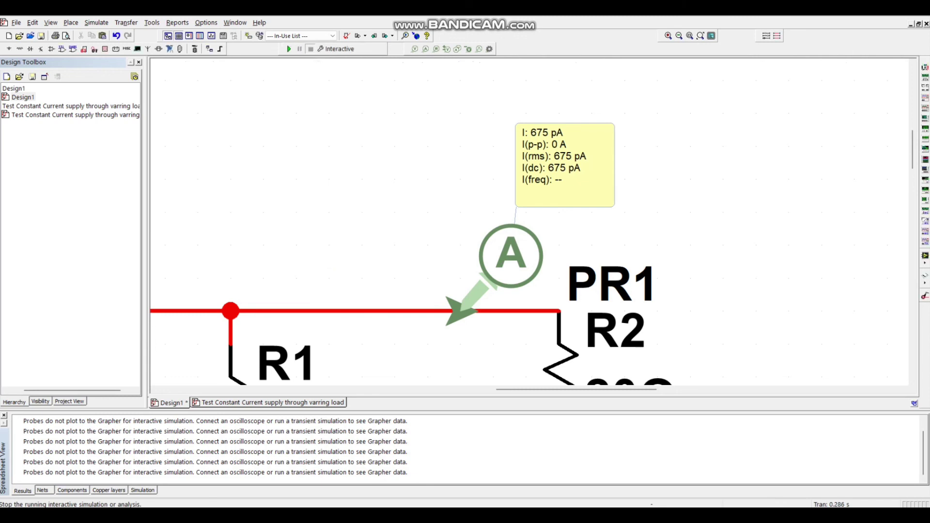
# Step: Set load resistor R2 to 100 Ω
pyautogui.scroll(-6, 438, 256)
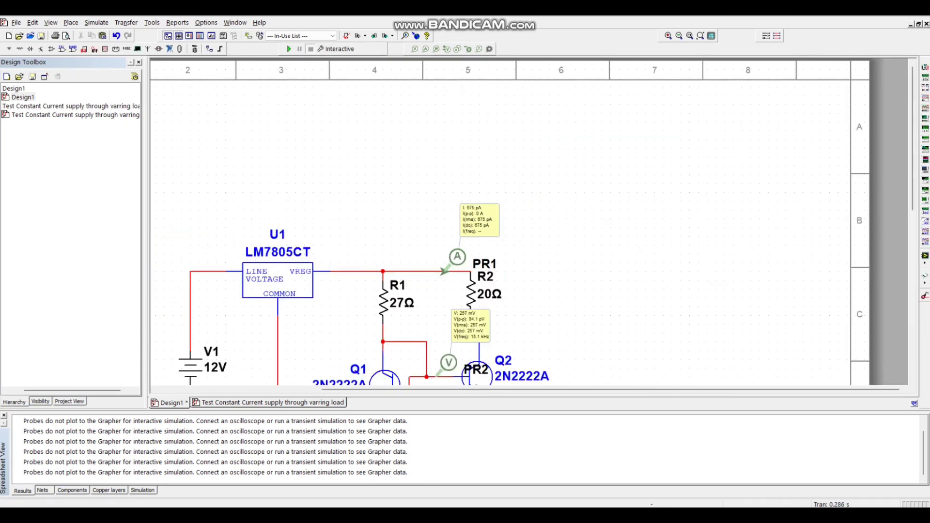
pyautogui.doubleClick(471, 292)
pyautogui.write('100')
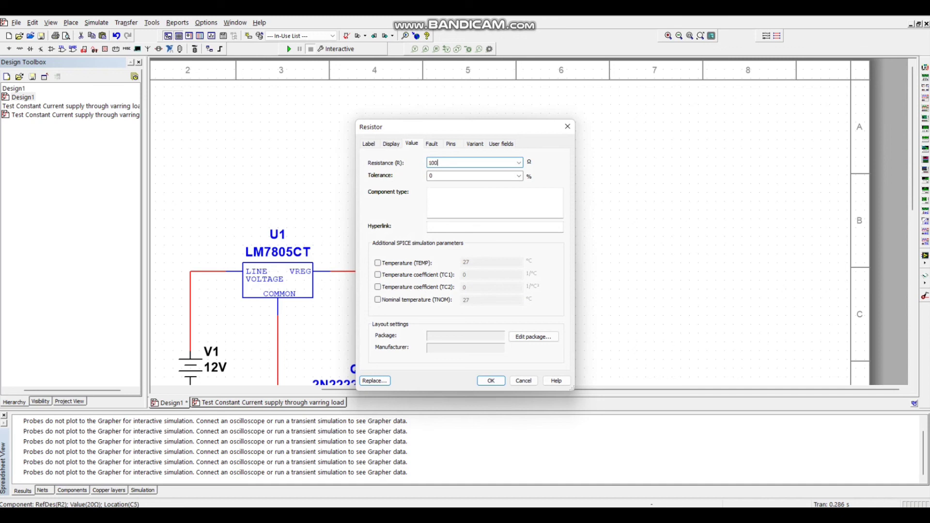
pyautogui.press('Return')
# Step: Run the simulation with the 100 Ω load and read the current at PR1 and the base voltage at PR2
pyautogui.press('F5')
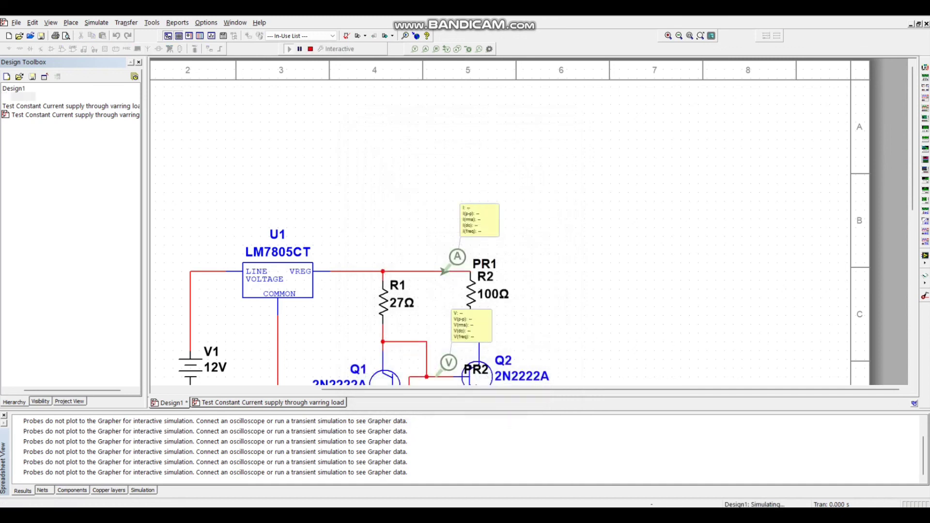
pyautogui.scroll(4, 473, 239)
pyautogui.scroll(-4, 402, 163)
pyautogui.scroll(2, 431, 317)
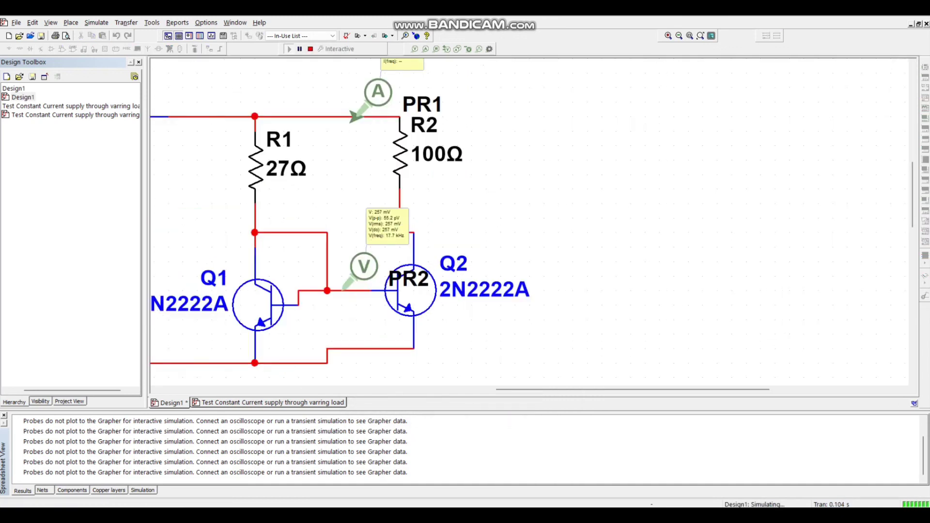
pyautogui.scroll(-4, 429, 314)
pyautogui.scroll(3, 529, 226)
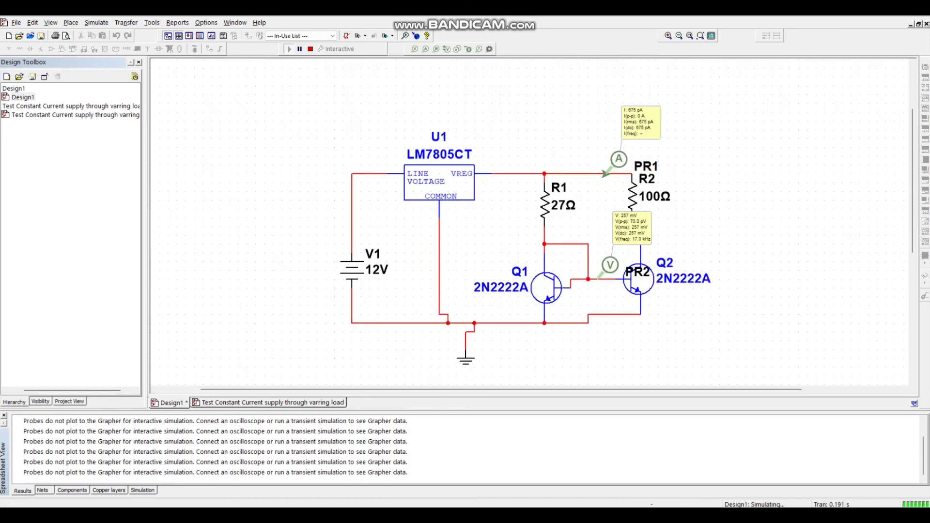
pyautogui.scroll(2, 533, 223)
pyautogui.scroll(-2, 485, 228)
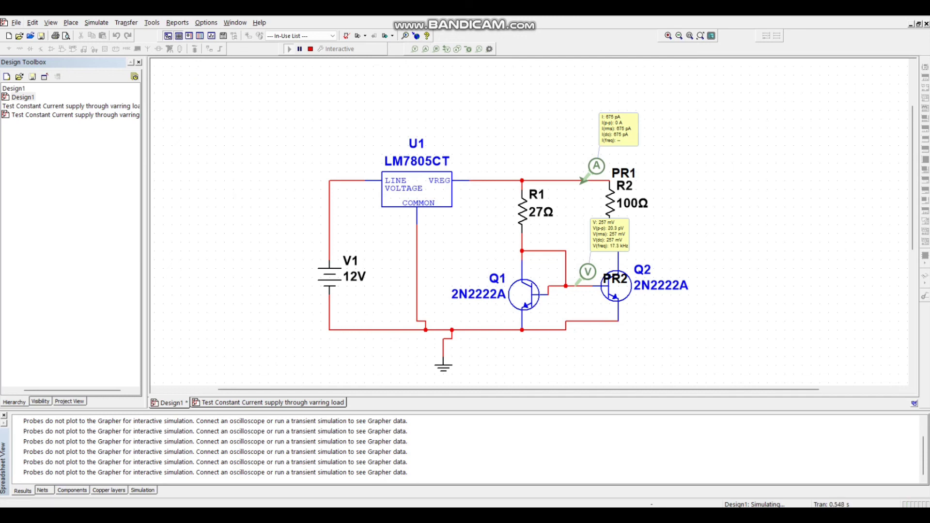
# Step: Save the Design1 schematic
pyautogui.click(17, 22)
pyautogui.click(39, 97)
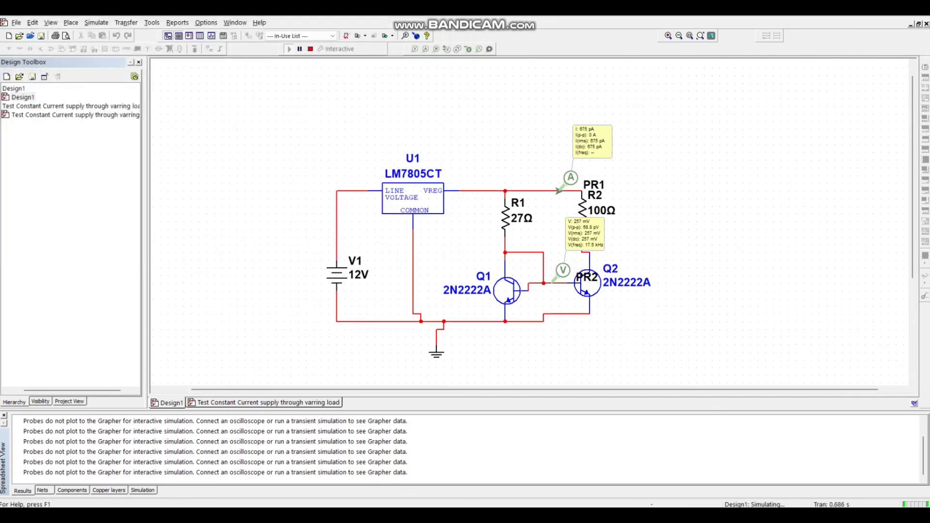
pyautogui.scroll(2, 388, 263)
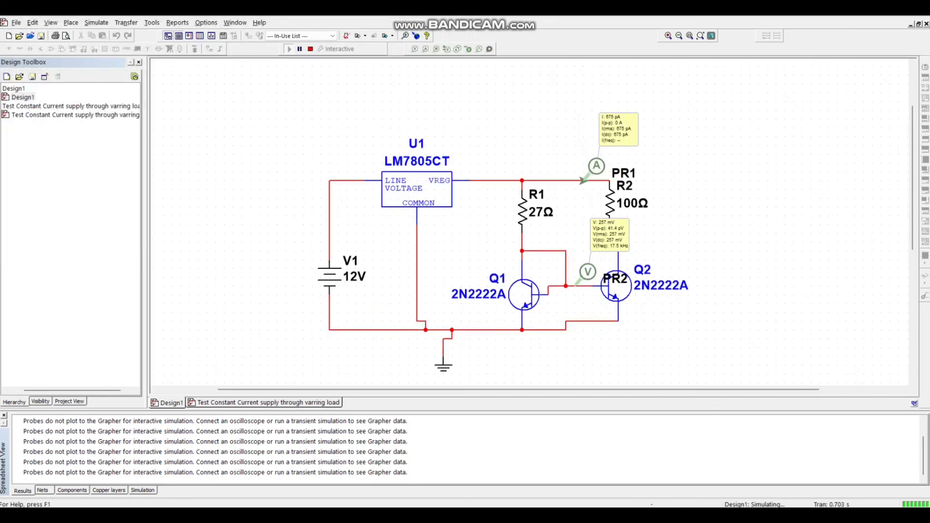